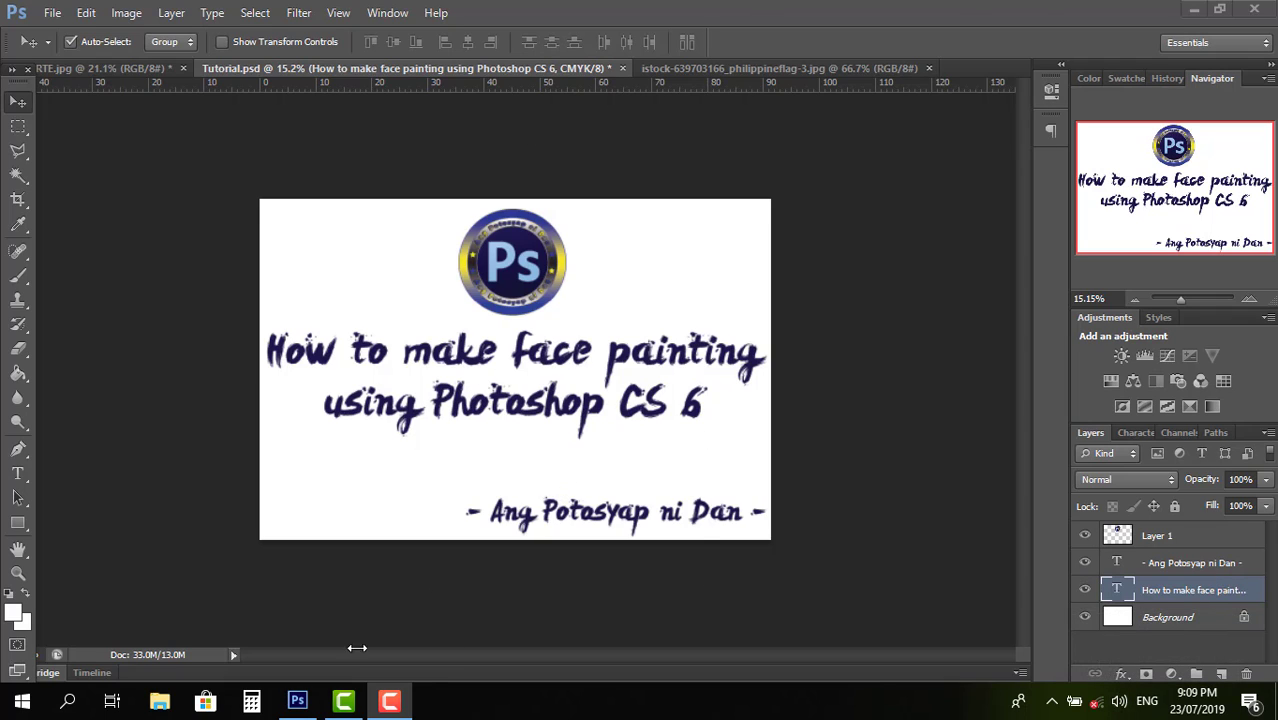
Step: Select all of the istock Philippine flag image, then return to the RTE.jpg portrait
{"action": "left_click", "coordinate": [700, 69]}
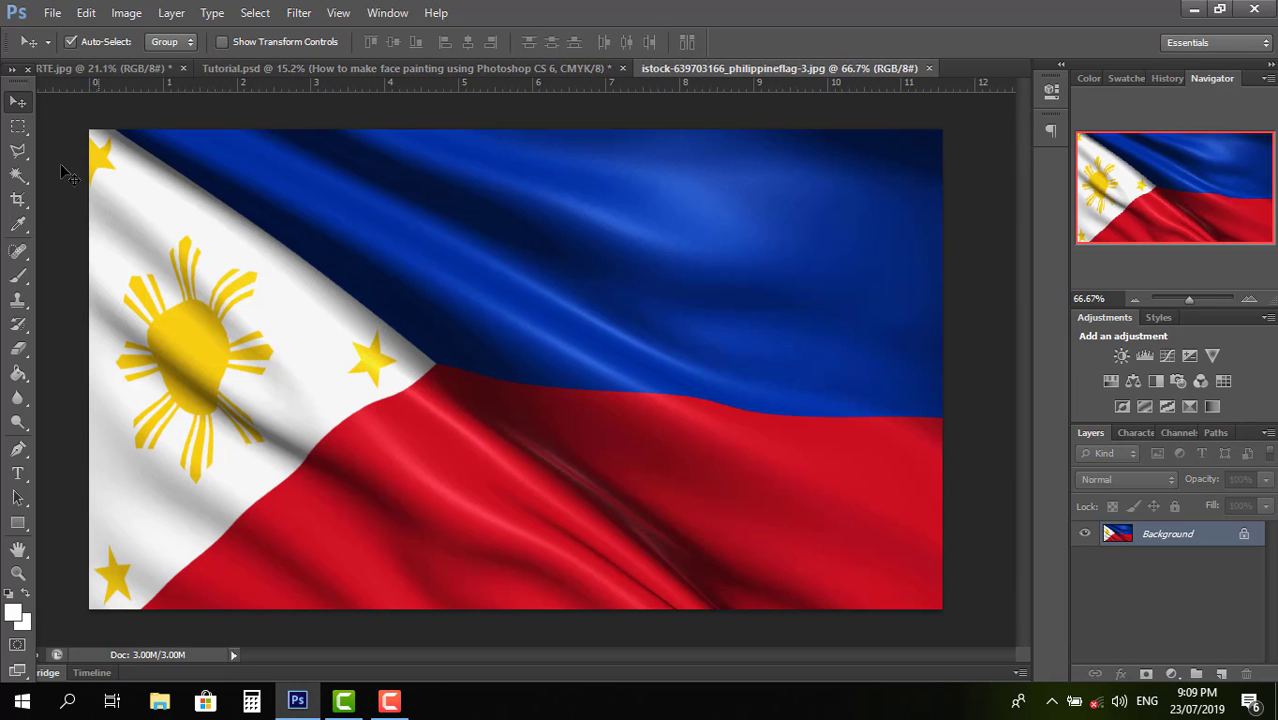
{"action": "left_click", "coordinate": [100, 68]}
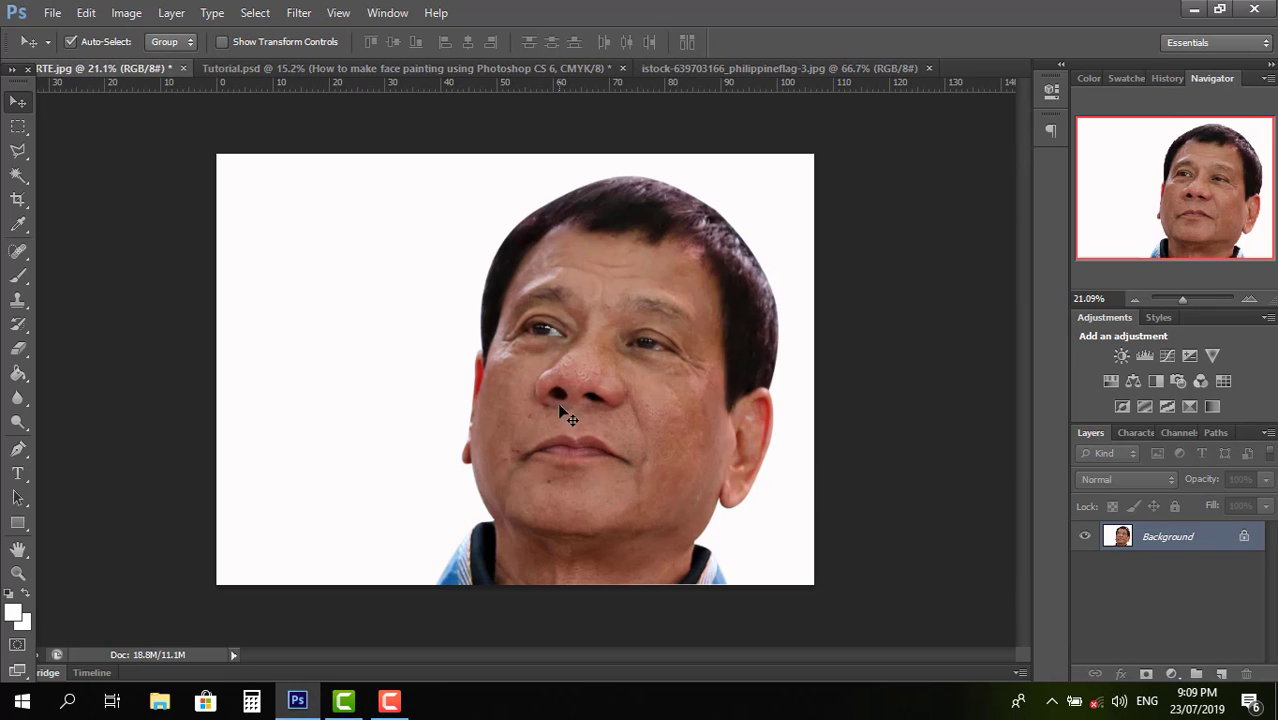
{"action": "left_click", "coordinate": [773, 67]}
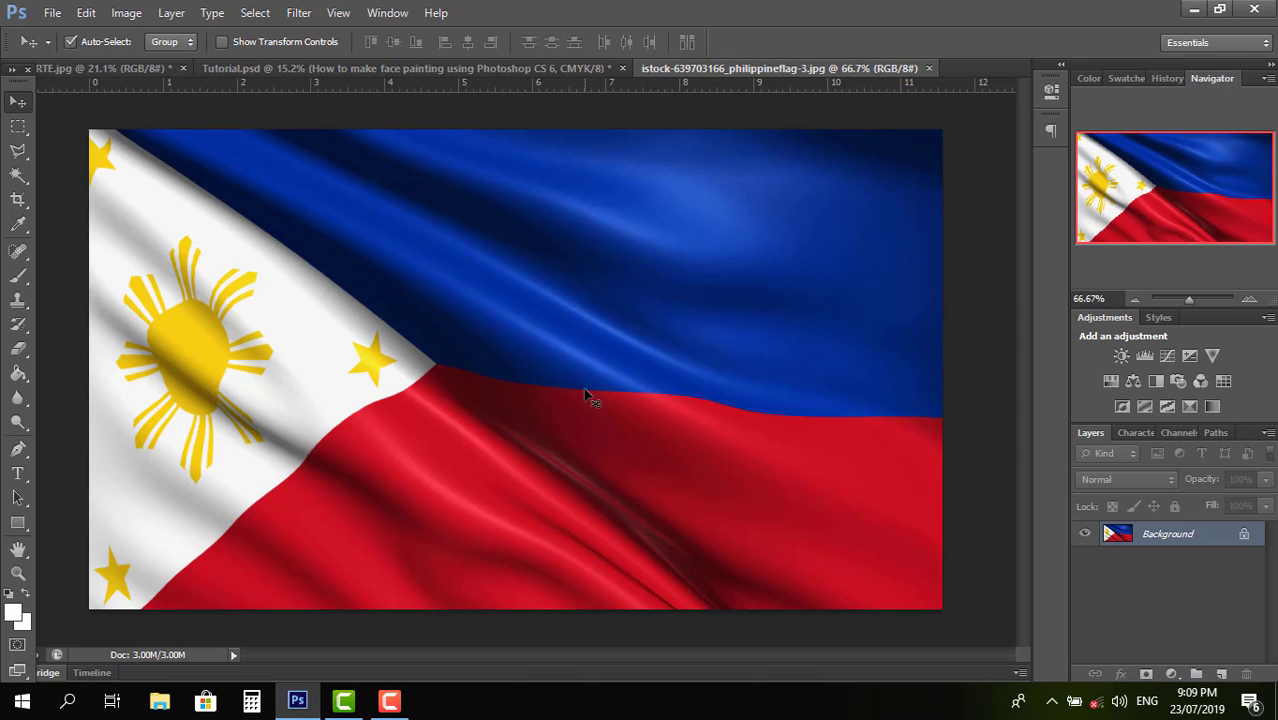
{"action": "key", "text": "ctrl+a"}
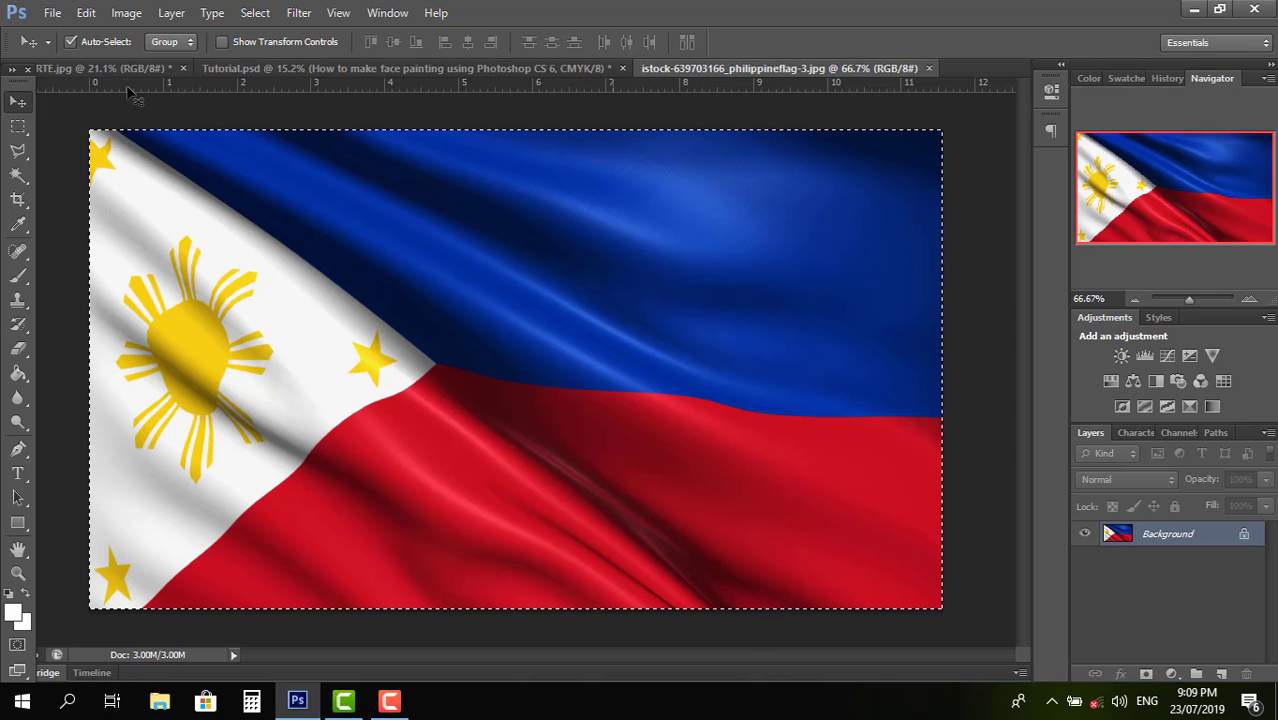
{"action": "left_click", "coordinate": [131, 70]}
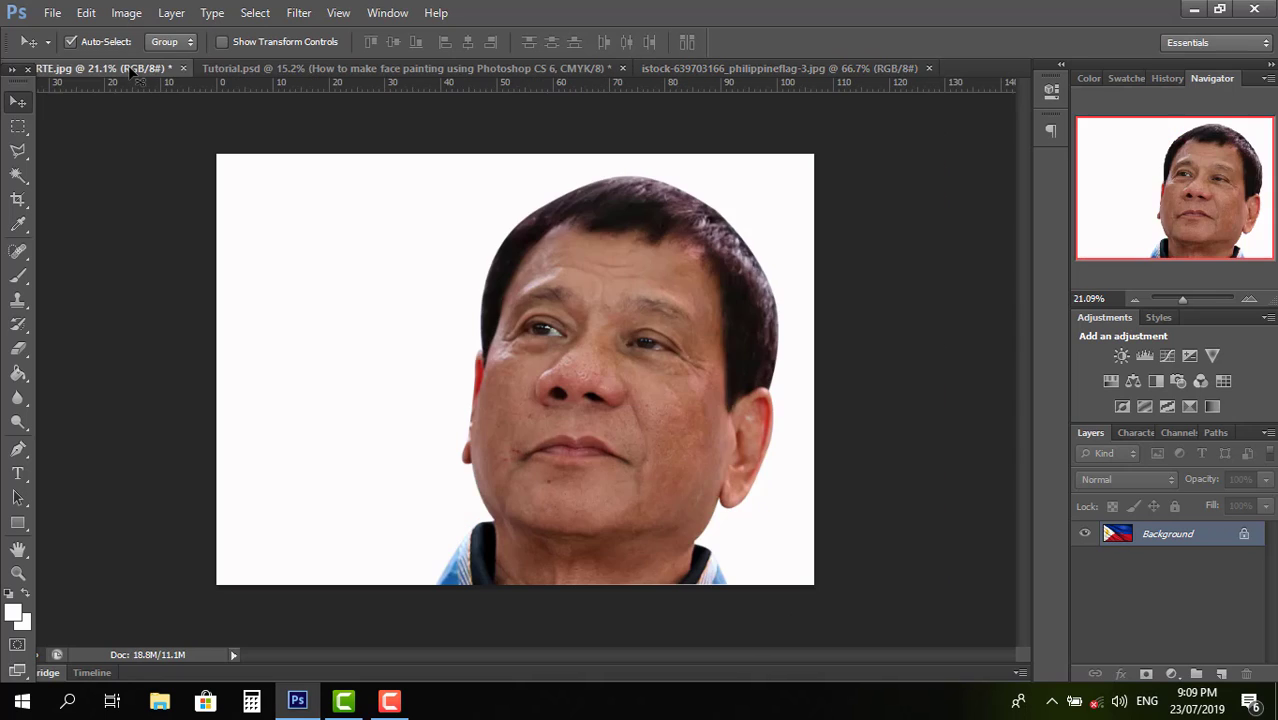
Step: Drag the flag selection into RTE.jpg as Layer 1 and nudge it slightly right
{"action": "left_click_drag", "start_coordinate": [131, 72], "coordinate": [502, 357]}
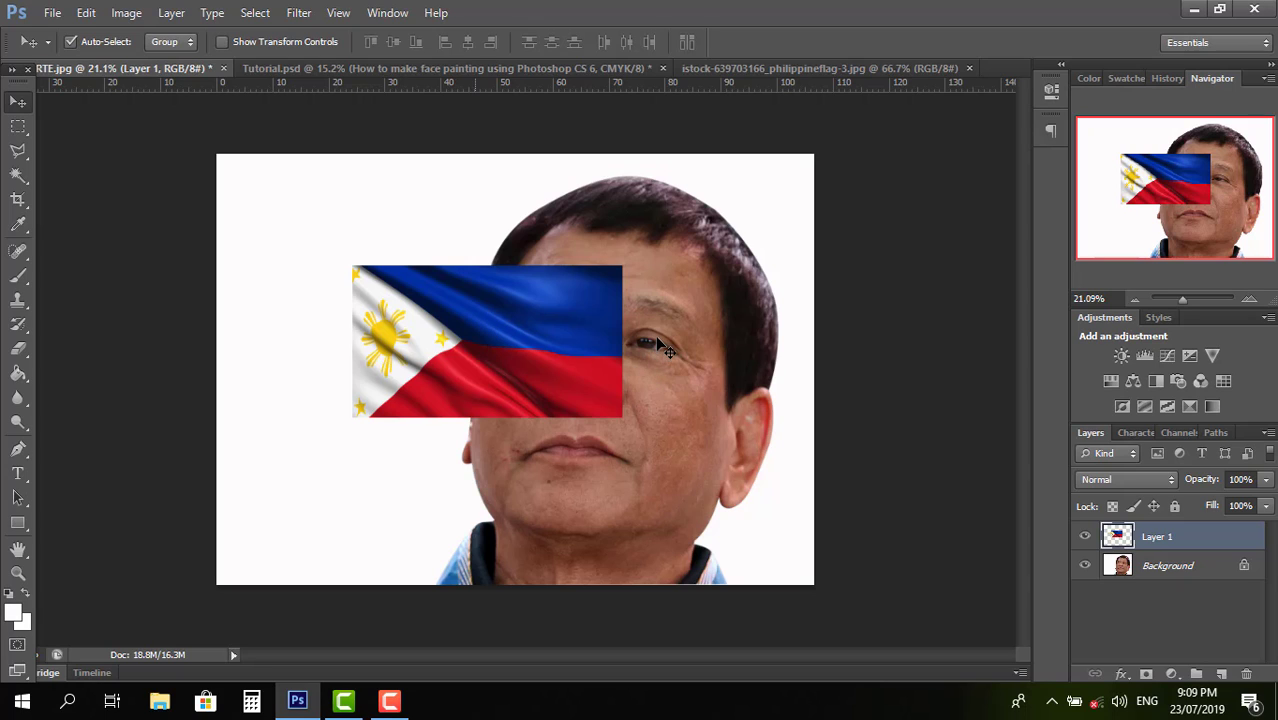
{"action": "key", "text": "shift+Right"}
{"action": "key", "text": "shift+Right"}
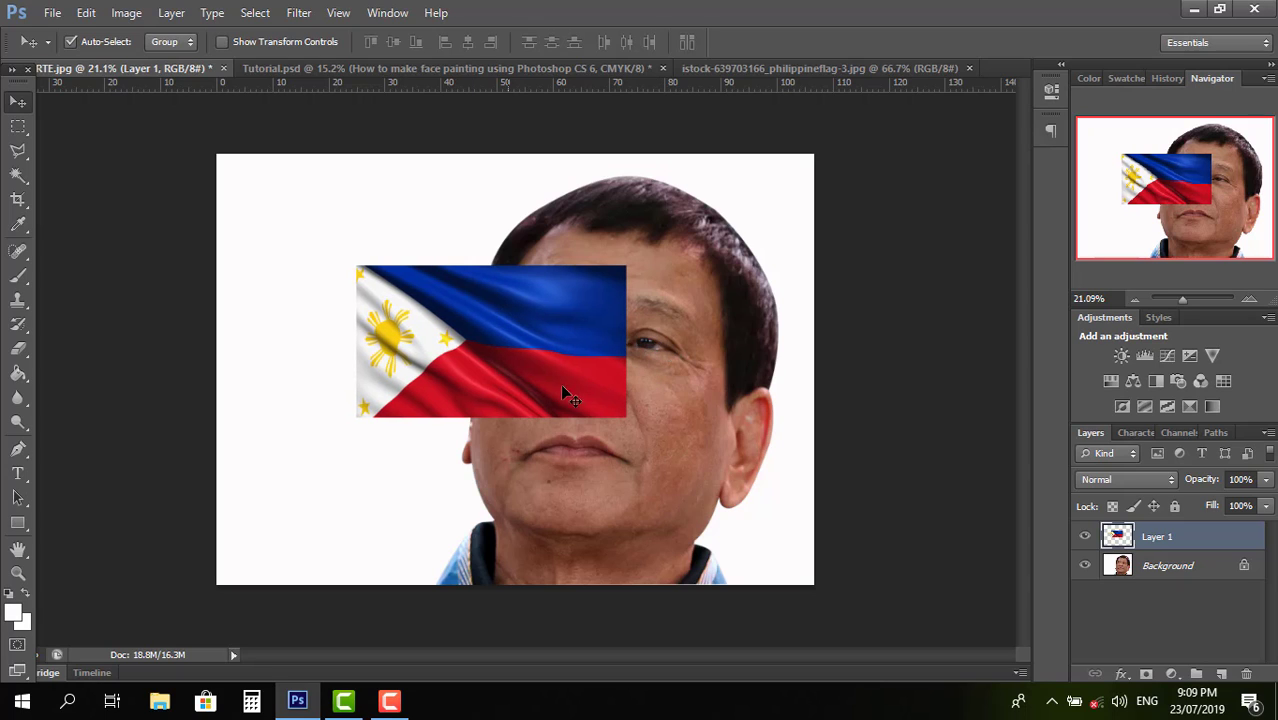
{"action": "key", "text": "shift+Right"}
{"action": "key", "text": "shift+Right"}
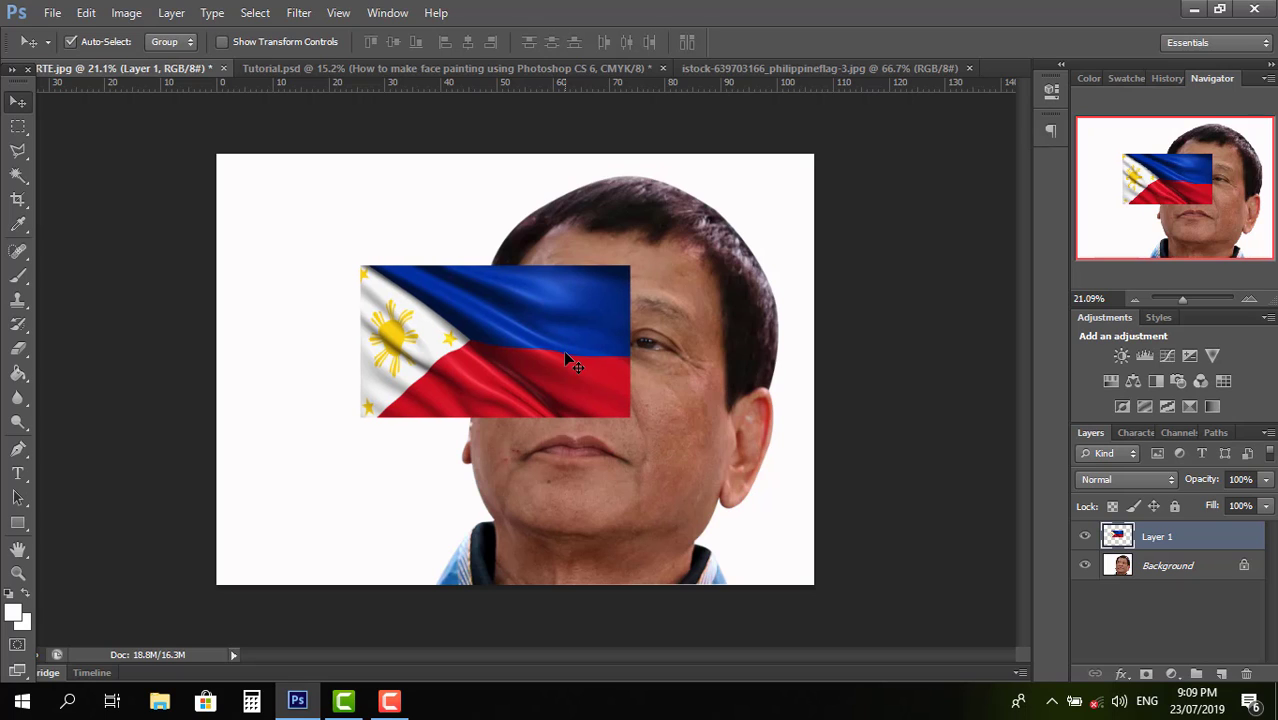
{"action": "key", "text": "shift+Right"}
{"action": "key", "text": "shift+Right"}
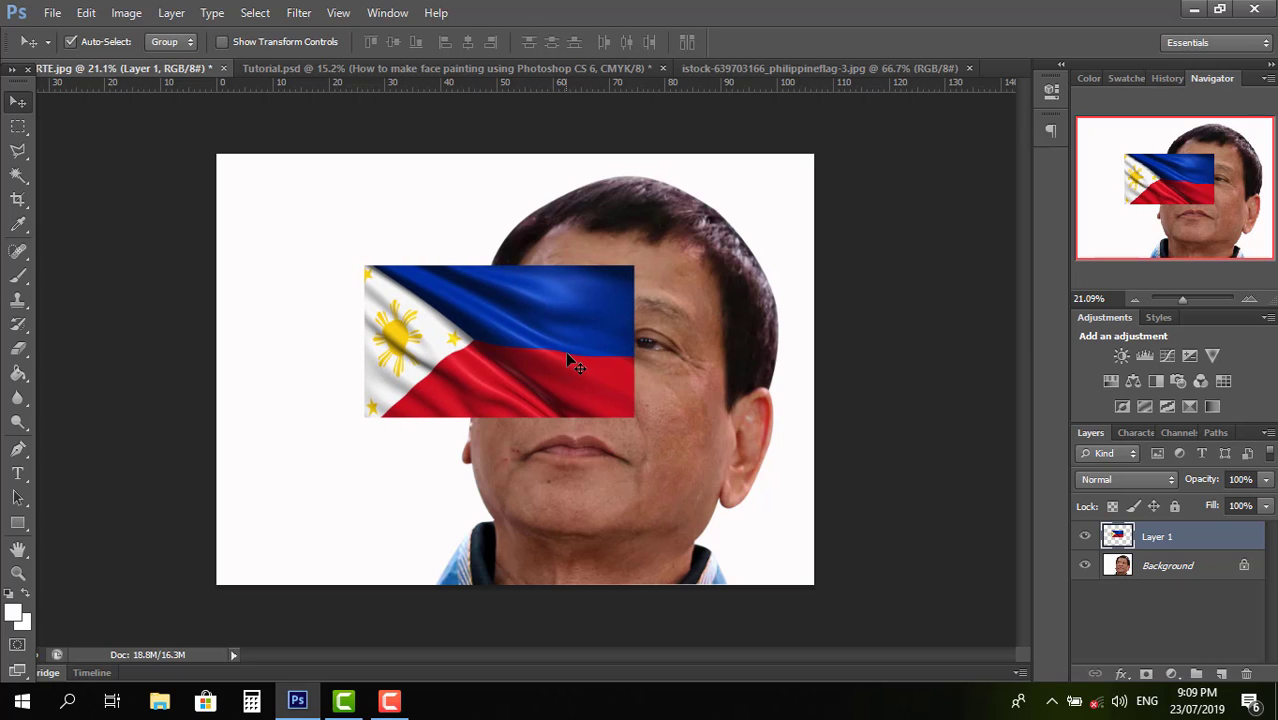
{"action": "key", "text": "ctrl+t"}
Step: Try a free rotation and an upside-down rotation of the flag, then undo both
{"action": "key", "text": "shift+Right"}
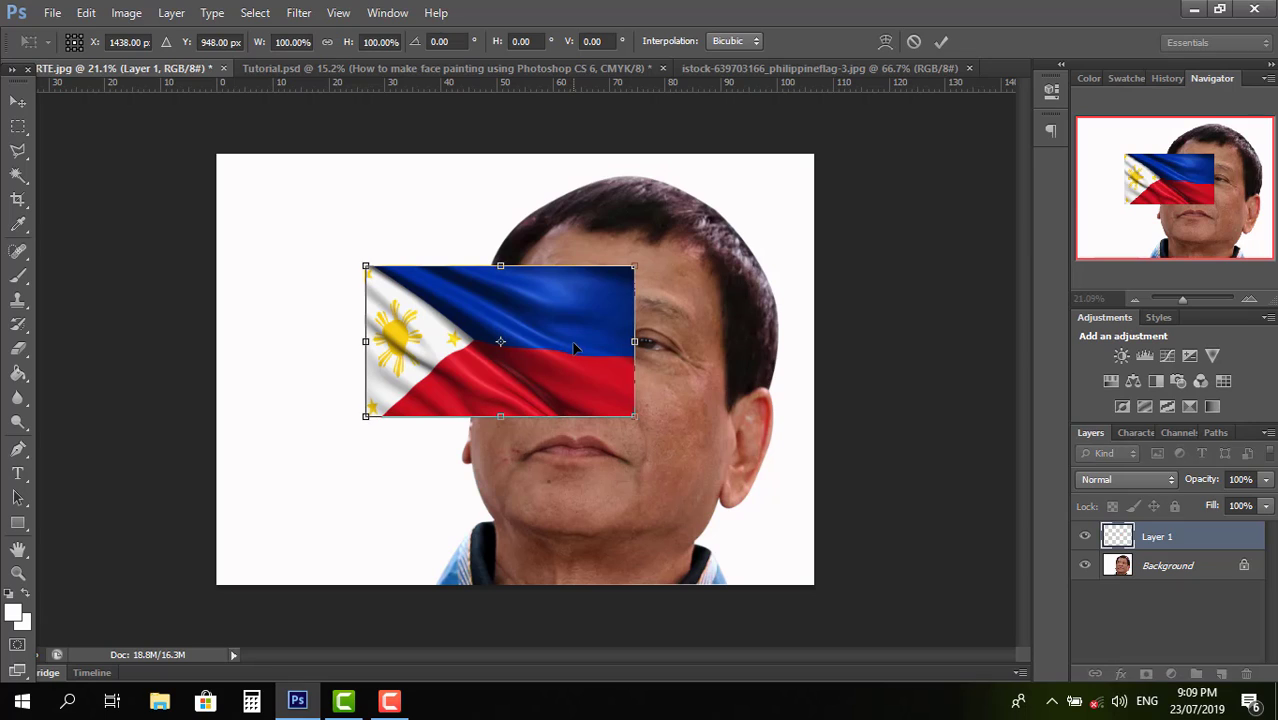
{"action": "key", "text": "shift+Right"}
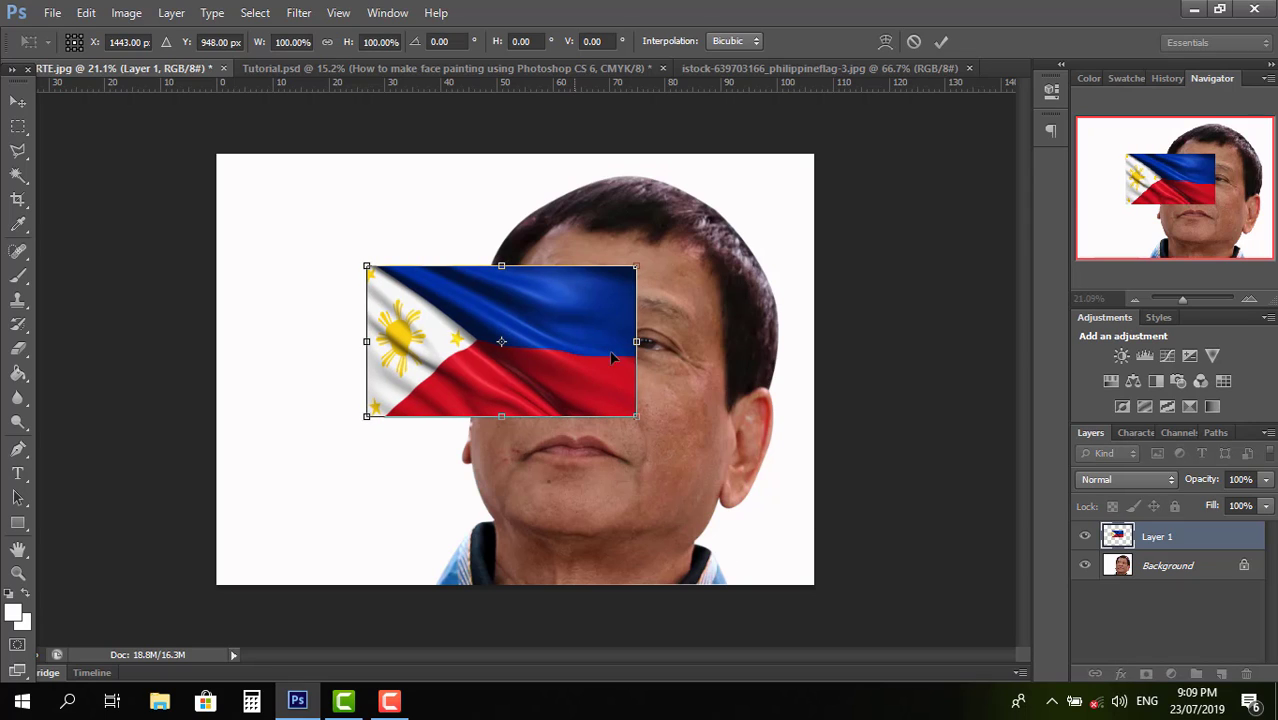
{"action": "left_click_drag", "start_coordinate": [545, 355], "coordinate": [560, 420]}
{"action": "right_click", "coordinate": [547, 356]}
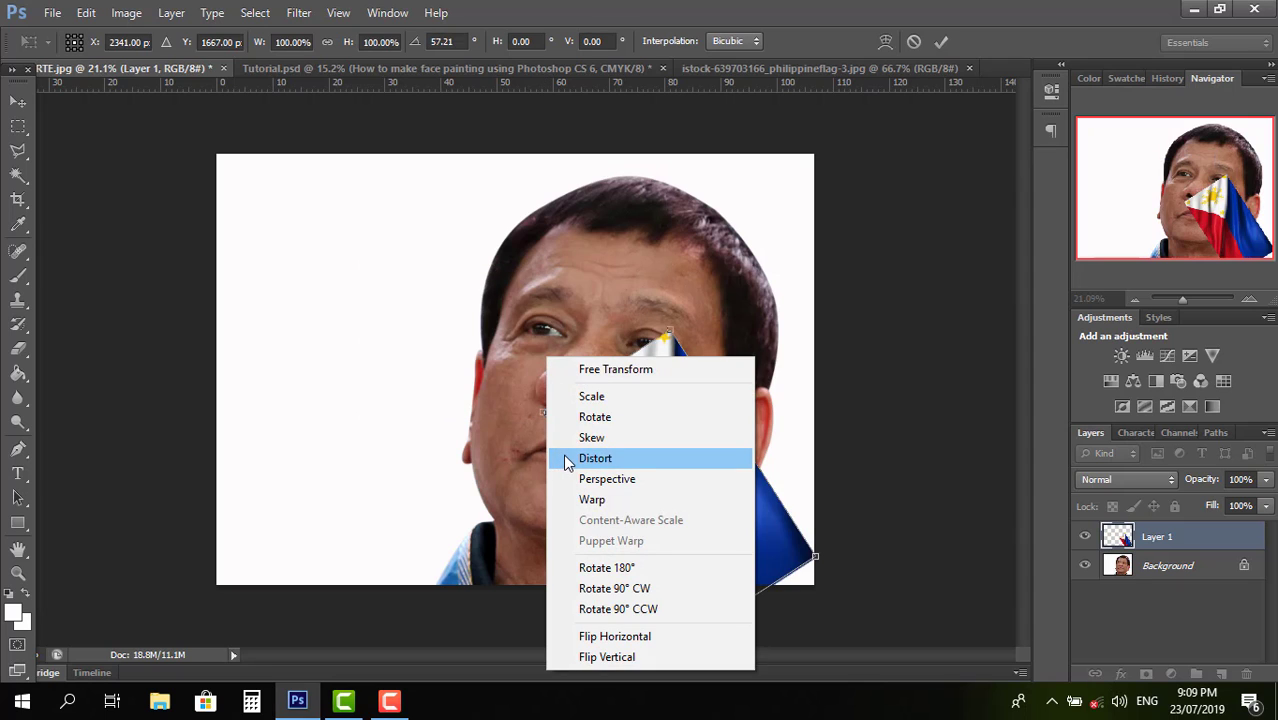
{"action": "left_click", "coordinate": [908, 58]}
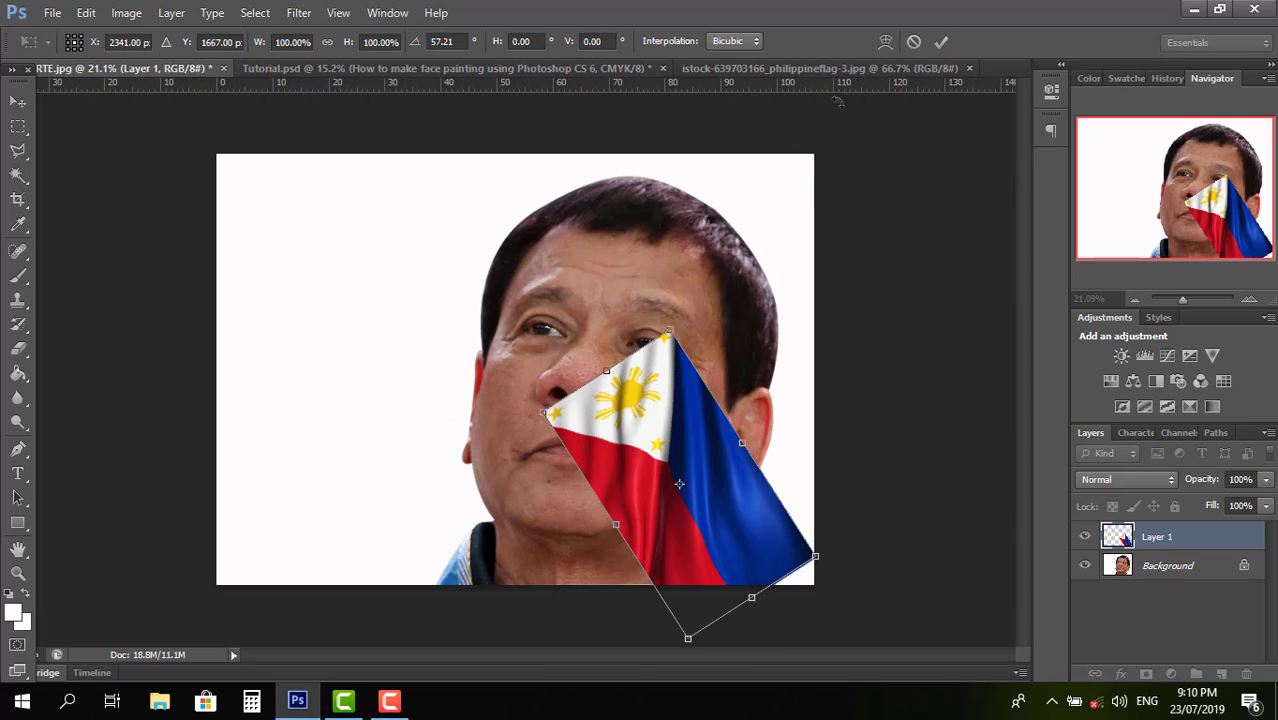
{"action": "key", "text": "Escape"}
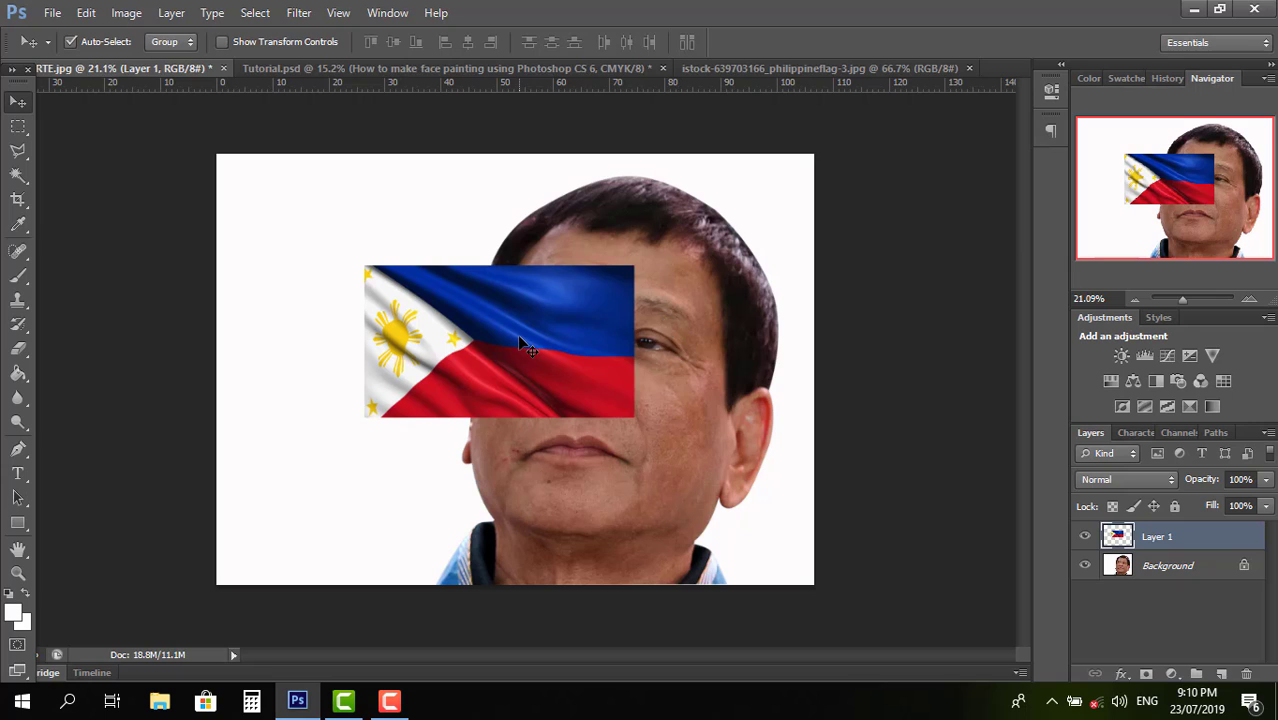
{"action": "right_click", "coordinate": [517, 334]}
{"action": "left_click", "coordinate": [497, 309]}
{"action": "key", "text": "ctrl+t"}
{"action": "right_click", "coordinate": [519, 330]}
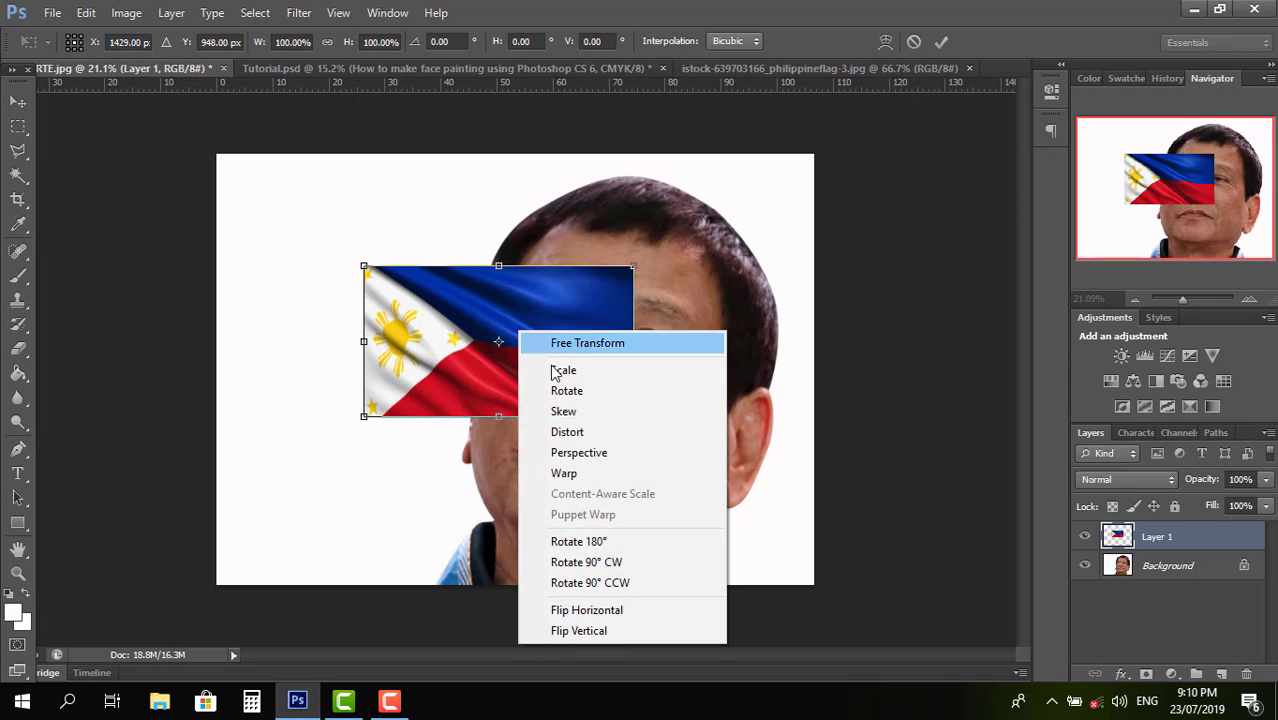
{"action": "left_click", "coordinate": [587, 541]}
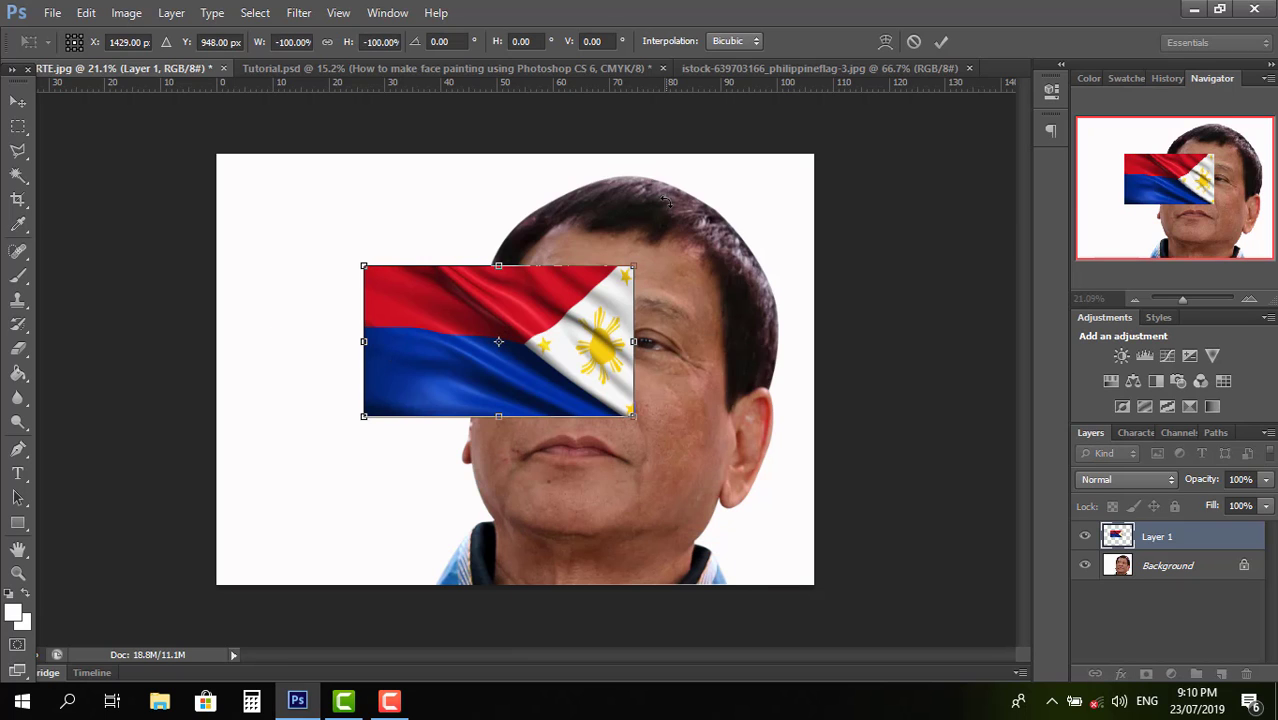
{"action": "left_click", "coordinate": [913, 43]}
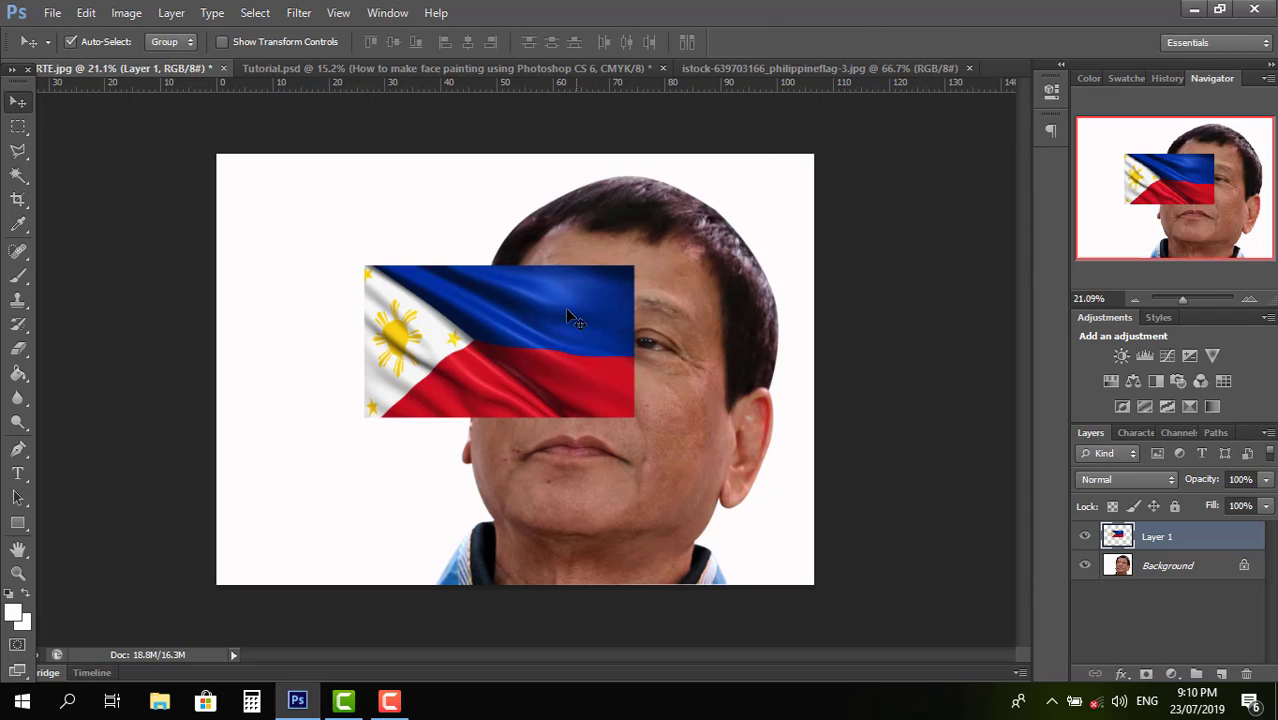
Step: Rotate the flag layer 90° clockwise and commit the transform
{"action": "right_click", "coordinate": [558, 309]}
{"action": "left_click", "coordinate": [476, 312]}
{"action": "key", "text": "ctrl+t"}
{"action": "right_click", "coordinate": [526, 326]}
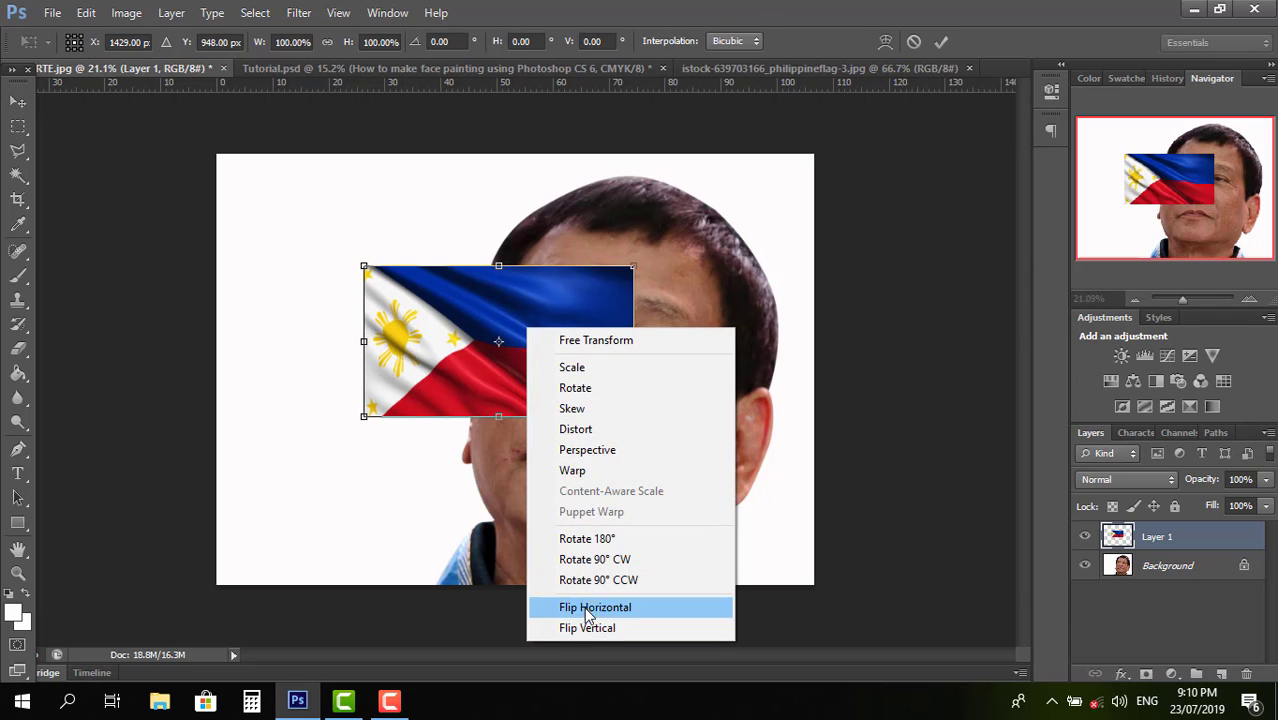
{"action": "left_click", "coordinate": [597, 559]}
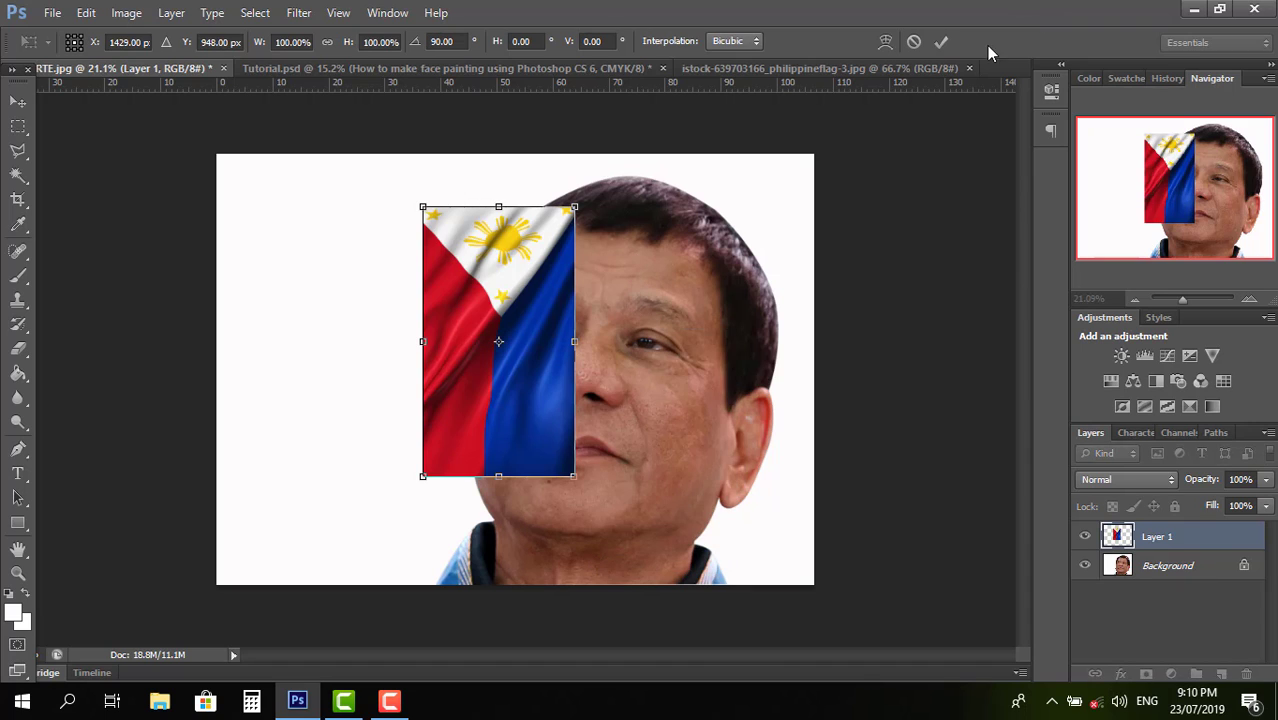
{"action": "left_click", "coordinate": [941, 42]}
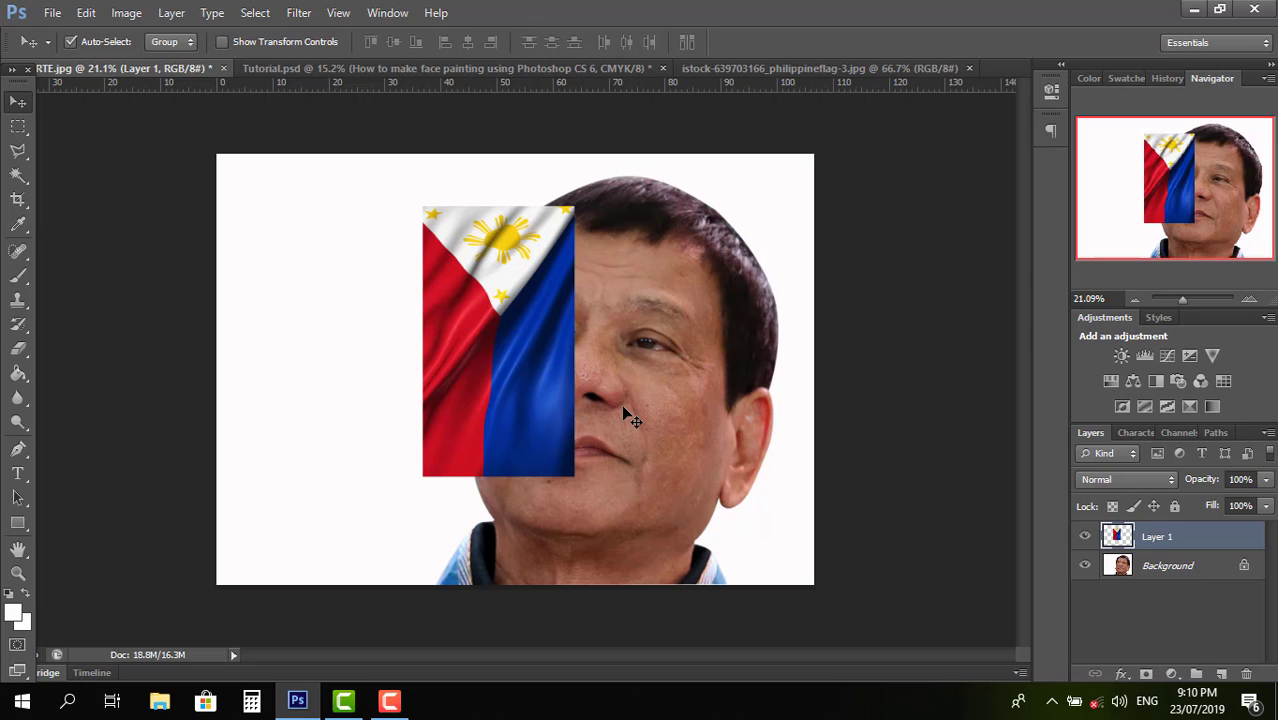
Step: Nudge the upright flag right and enlarge it to about 180%
{"action": "key", "text": "shift+Right"}
{"action": "key", "text": "shift+Right"}
{"action": "key", "text": "shift+Right"}
{"action": "key", "text": "shift+Right"}
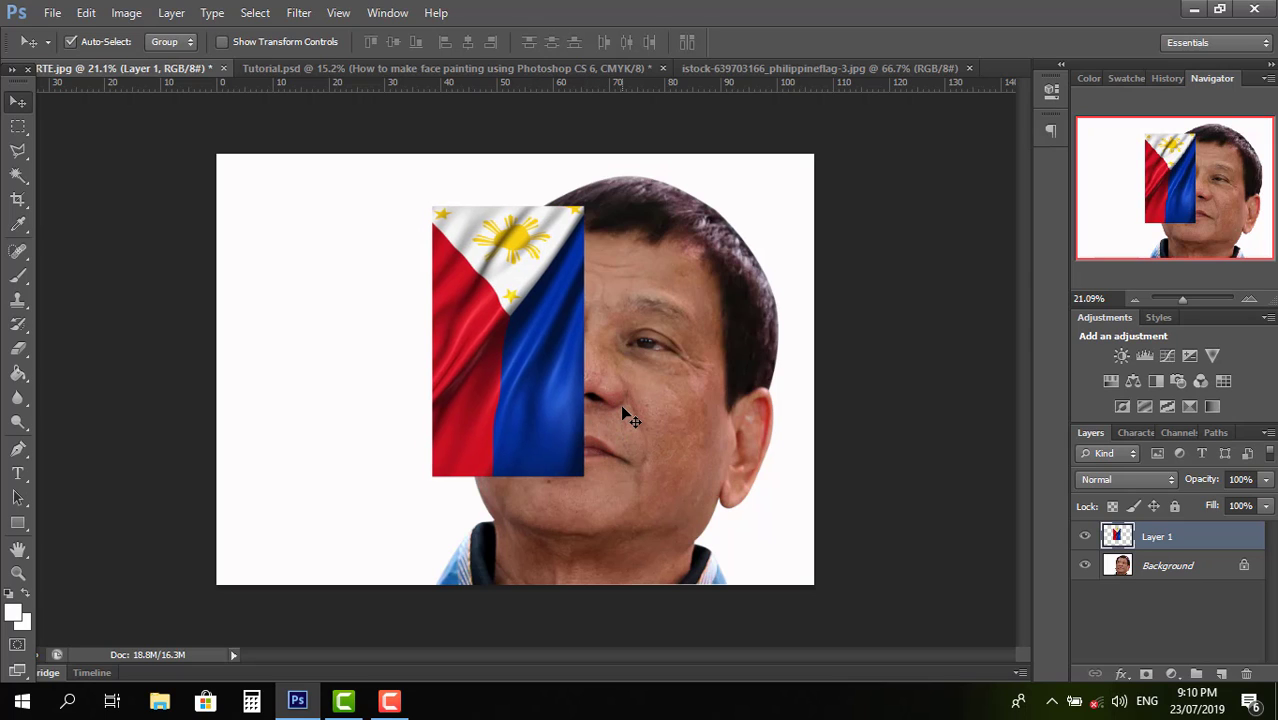
{"action": "key", "text": "shift+Right"}
{"action": "key", "text": "shift+Right"}
{"action": "key", "text": "shift+Right"}
{"action": "key", "text": "shift+Right"}
{"action": "key", "text": "shift+Right"}
{"action": "key", "text": "shift+Right"}
{"action": "key", "text": "shift+Right"}
{"action": "key", "text": "shift+Right"}
{"action": "key", "text": "shift+Right"}
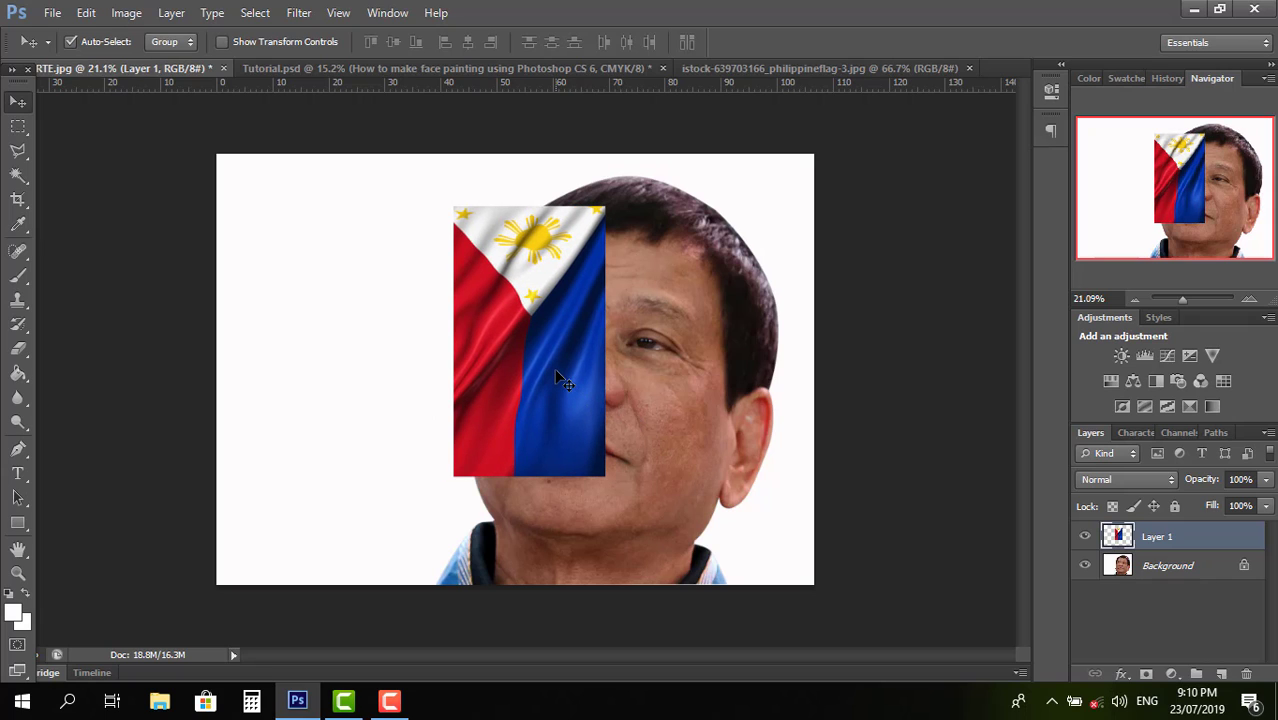
{"action": "key", "text": "ctrl+t"}
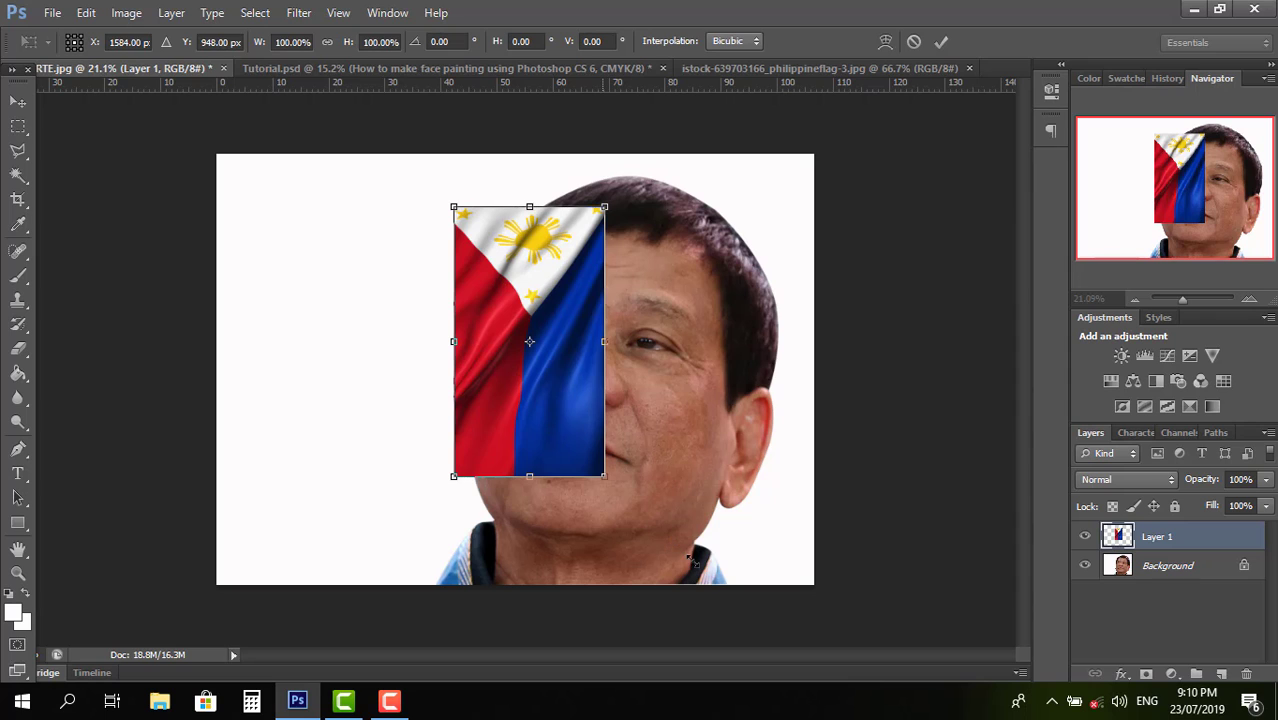
{"action": "left_click_drag", "start_coordinate": [639, 514], "coordinate": [721, 588]}
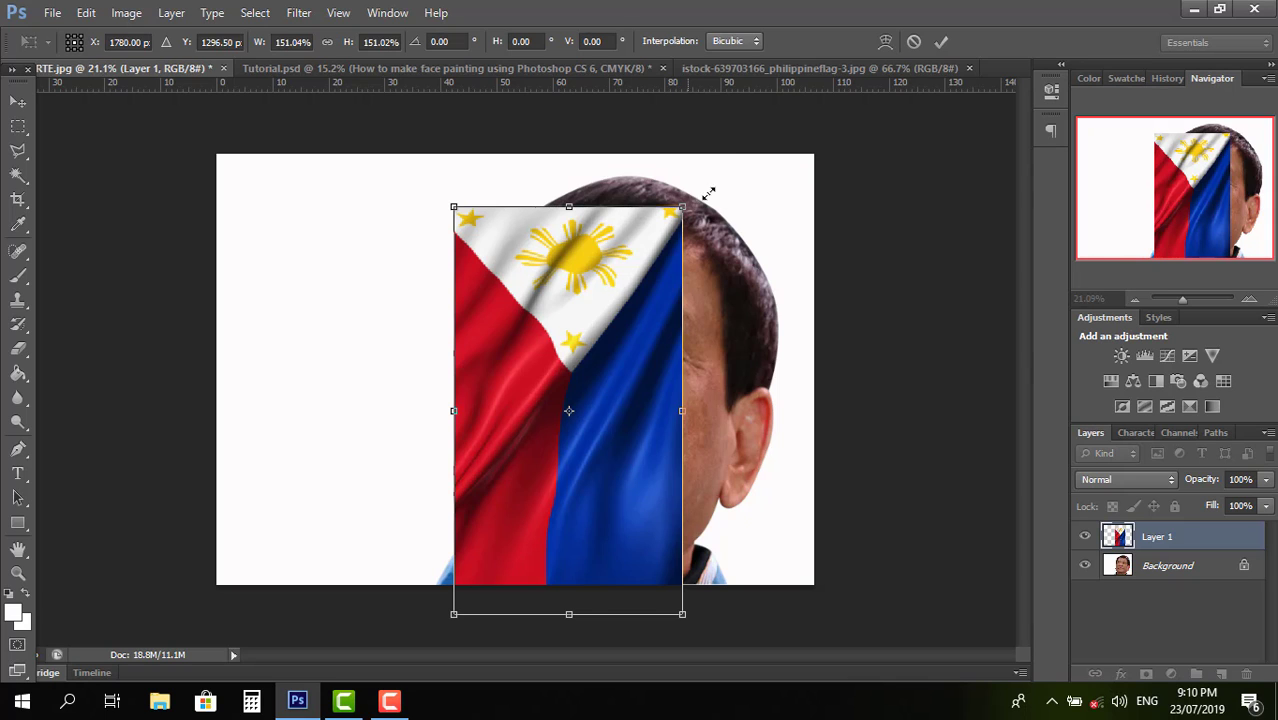
{"action": "left_click_drag", "start_coordinate": [708, 192], "coordinate": [773, 154]}
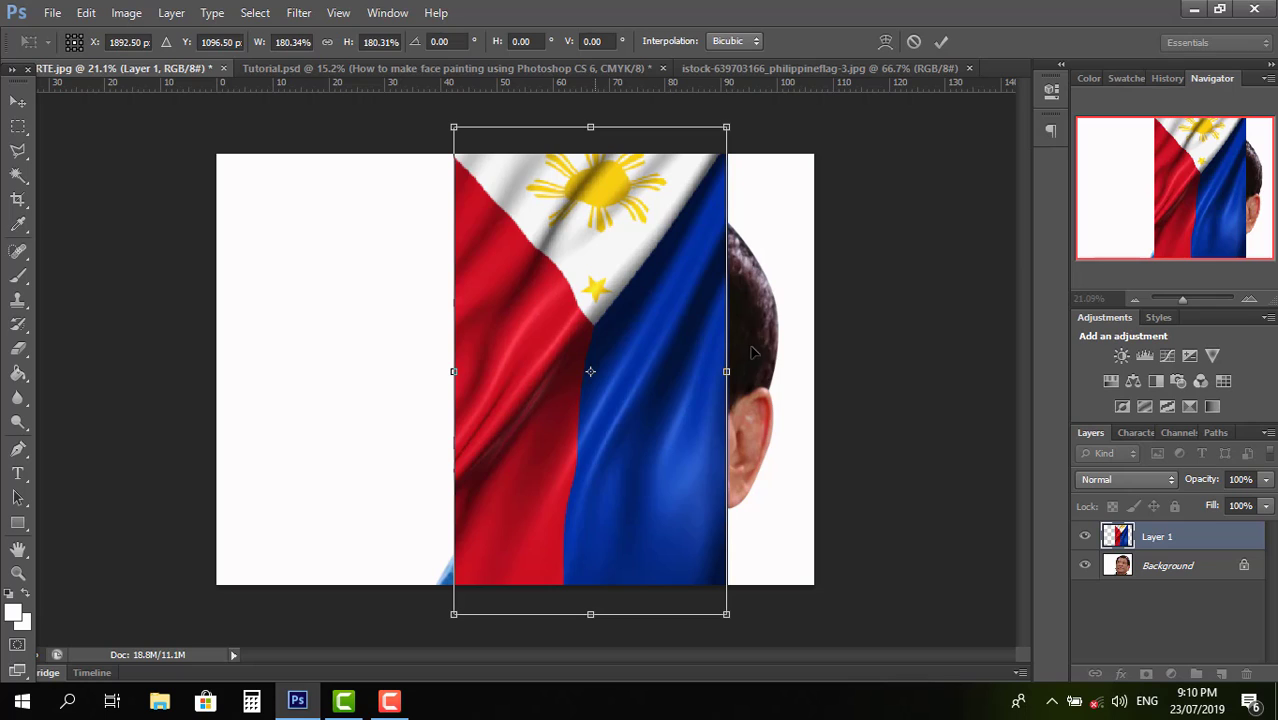
Step: Reposition the enlarged flag right and down over the man's face
{"action": "left_click_drag", "start_coordinate": [637, 434], "coordinate": [661, 423]}
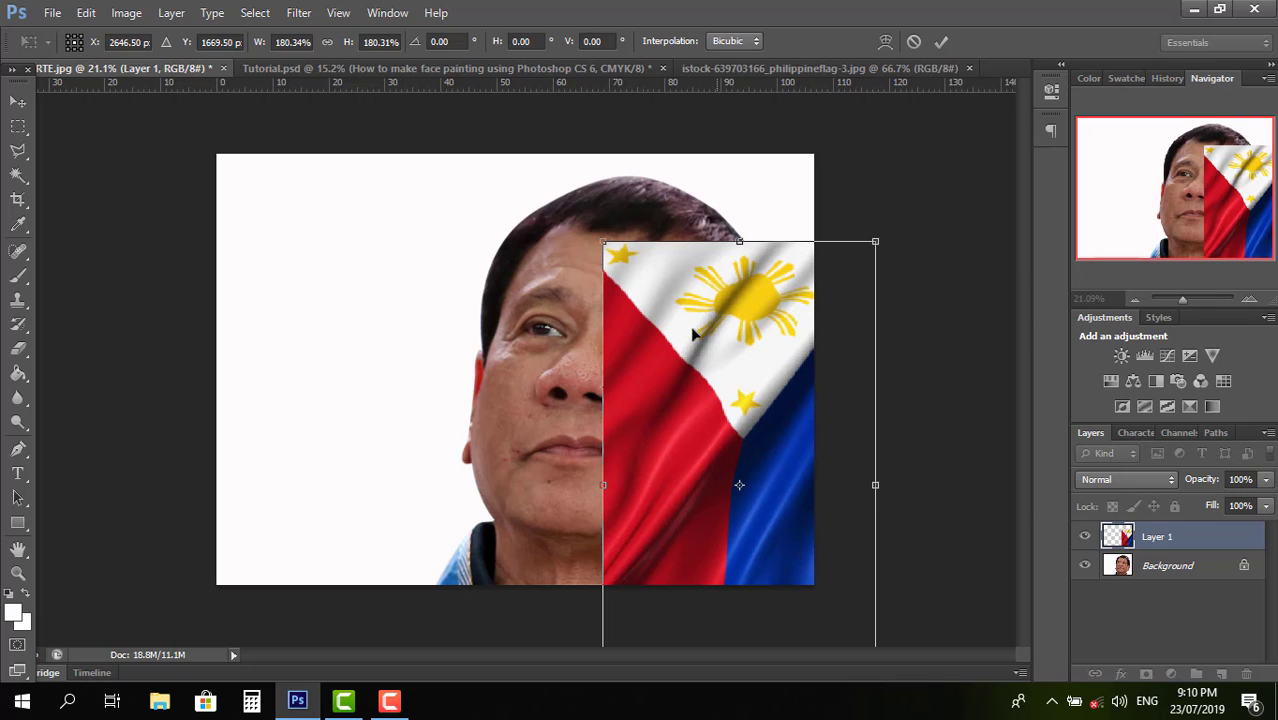
{"action": "left_click_drag", "start_coordinate": [704, 302], "coordinate": [709, 302]}
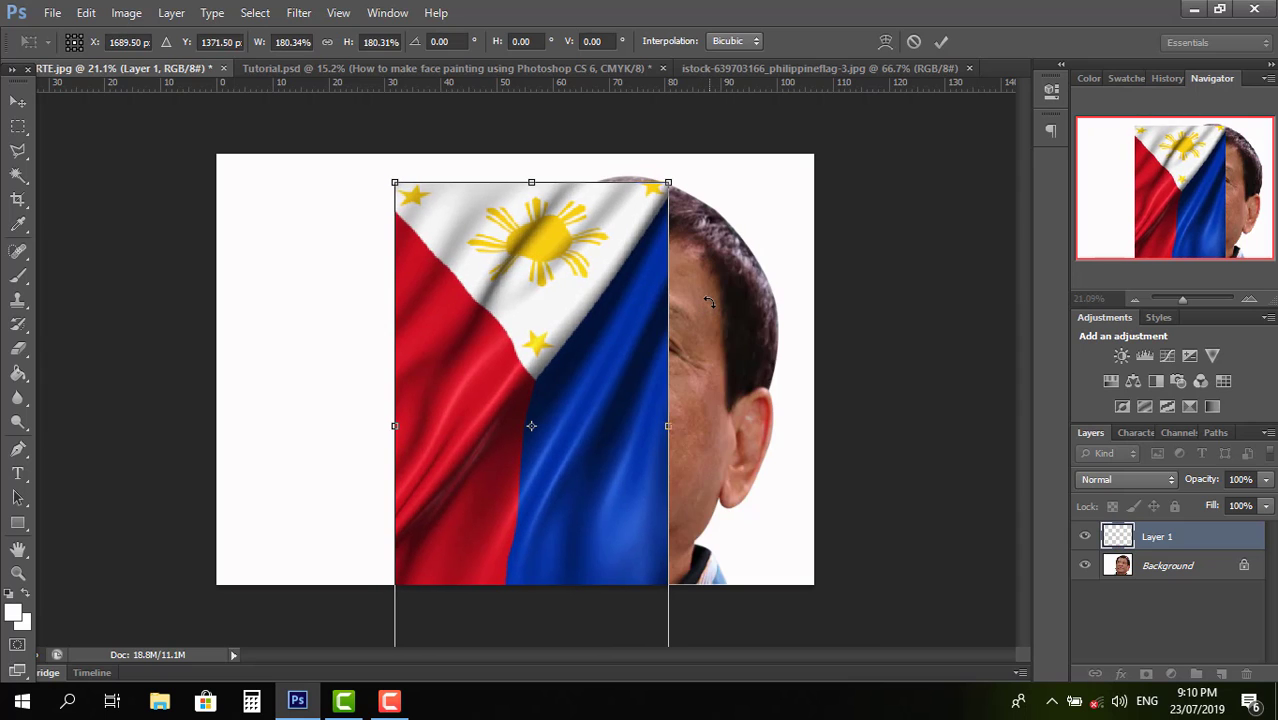
{"action": "key", "text": "shift+Right"}
{"action": "key", "text": "shift+Right"}
{"action": "key", "text": "shift+Right"}
{"action": "key", "text": "shift+Right"}
{"action": "key", "text": "shift+Right"}
{"action": "key", "text": "shift+Right"}
{"action": "key", "text": "shift+Right"}
{"action": "key", "text": "shift+Right"}
{"action": "key", "text": "shift+Right"}
{"action": "key", "text": "shift+Right"}
{"action": "key", "text": "shift+Right"}
{"action": "key", "text": "shift+Right"}
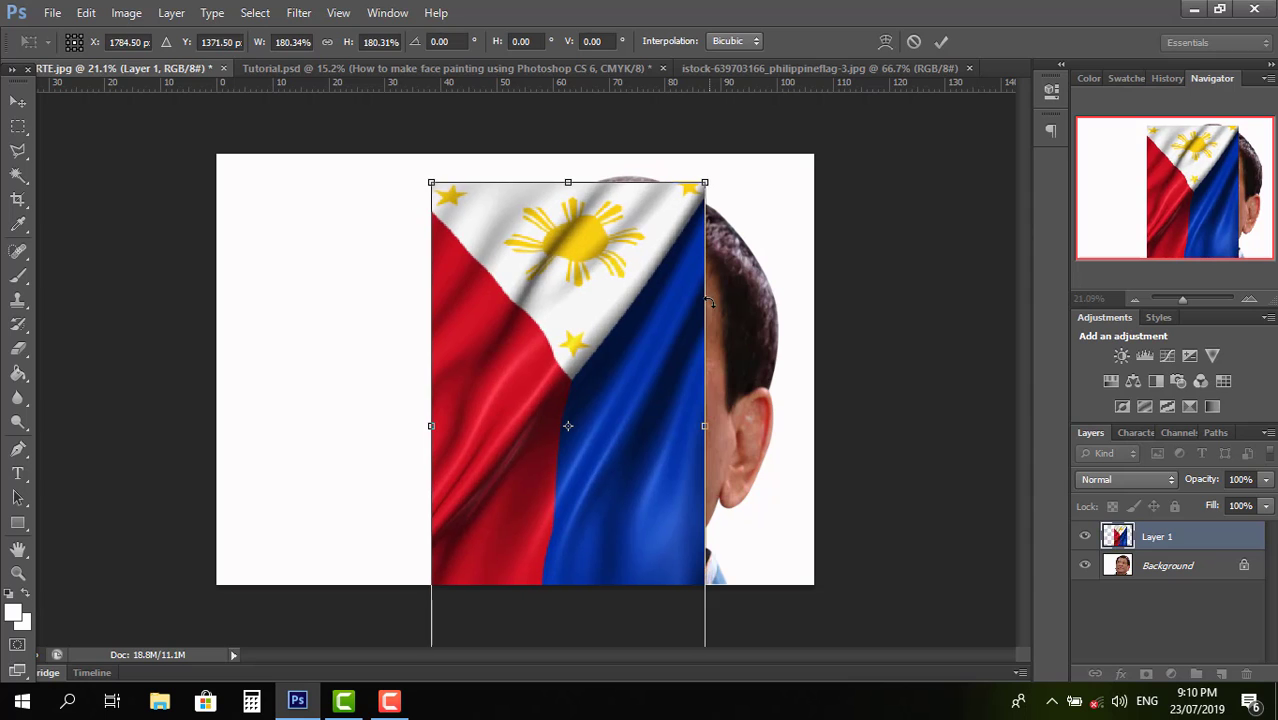
{"action": "key", "text": "Right"}
{"action": "key", "text": "Right"}
{"action": "key", "text": "Right"}
{"action": "key", "text": "shift+Right"}
{"action": "key", "text": "shift+Right"}
{"action": "key", "text": "shift+Right"}
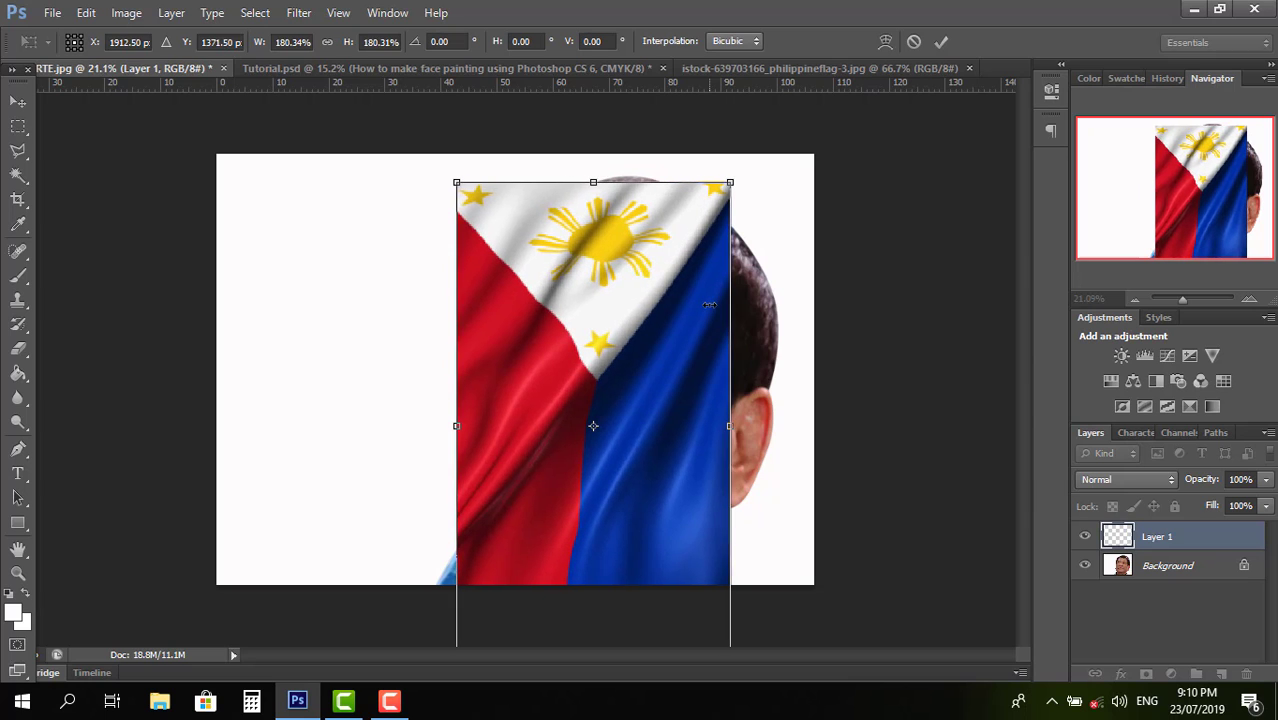
{"action": "key", "text": "shift+Right"}
{"action": "key", "text": "shift+Right"}
{"action": "key", "text": "Right"}
{"action": "key", "text": "Right"}
{"action": "key", "text": "Right"}
{"action": "key", "text": "Right"}
{"action": "key", "text": "Right"}
{"action": "key", "text": "Right"}
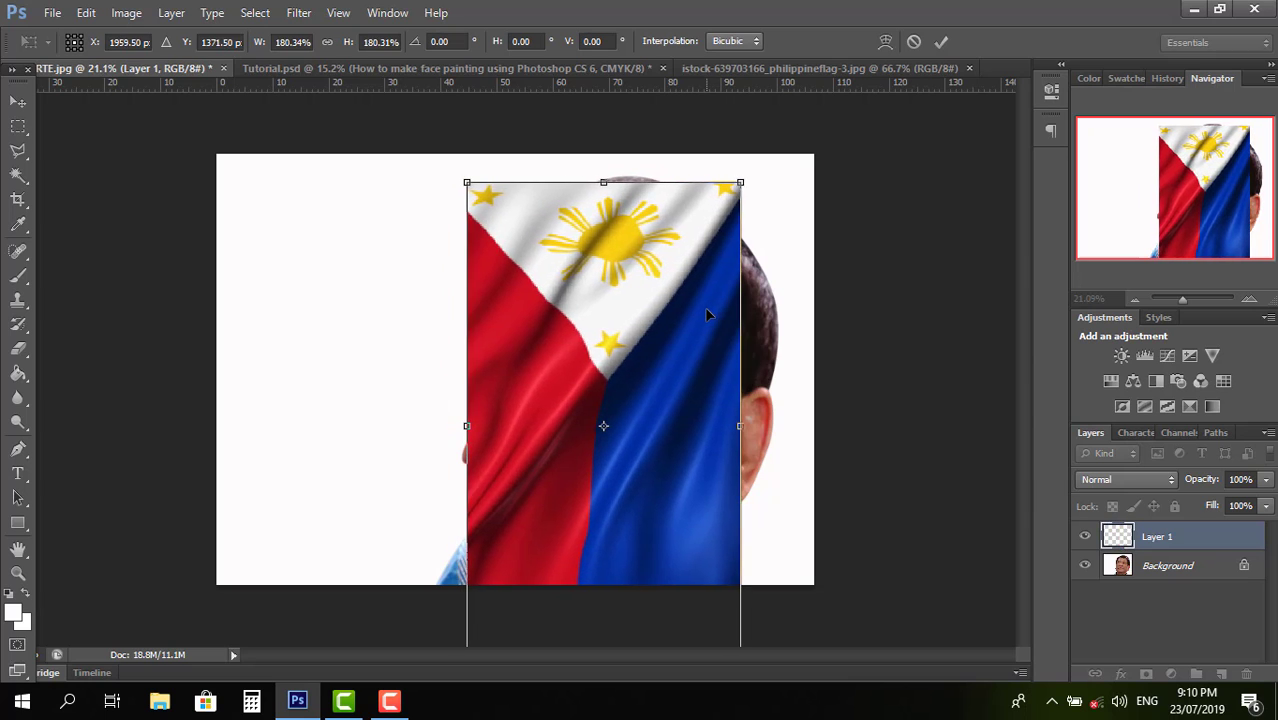
{"action": "key", "text": "Right"}
{"action": "key", "text": "Right"}
{"action": "key", "text": "Right"}
{"action": "key", "text": "Right"}
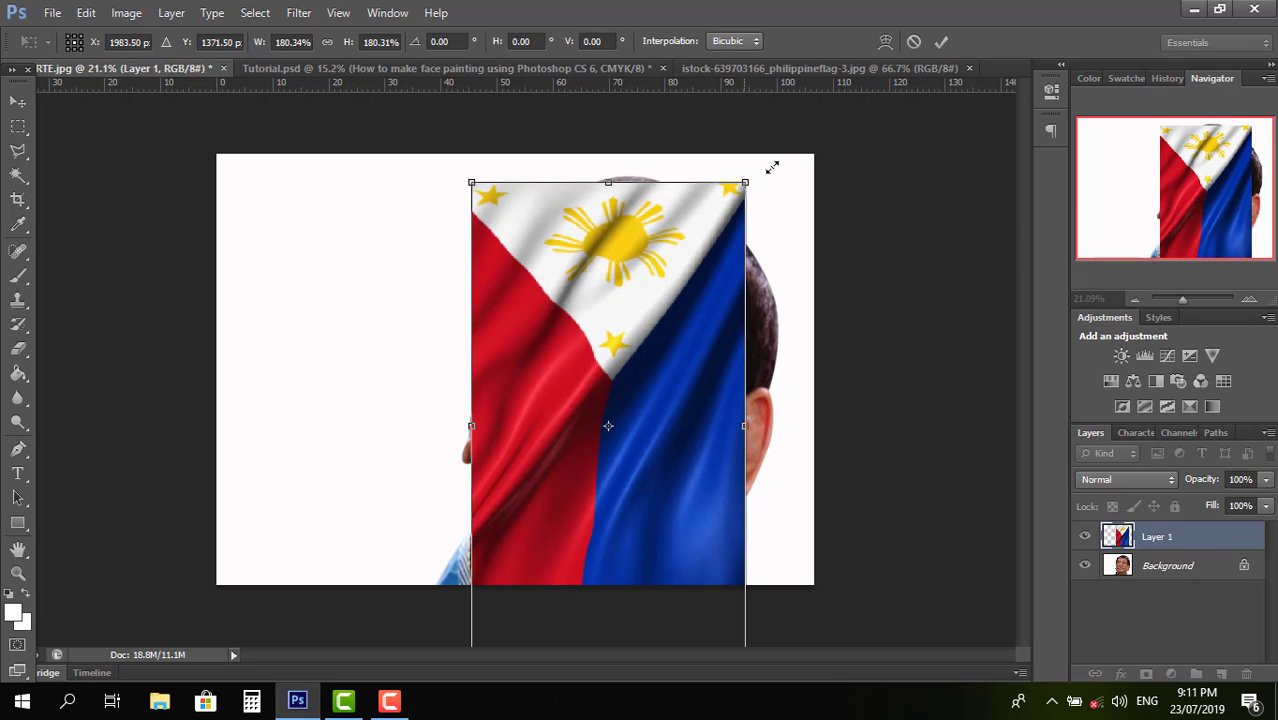
Step: Scale the flag up further to about 213%
{"action": "left_click_drag", "start_coordinate": [778, 147], "coordinate": [790, 128]}
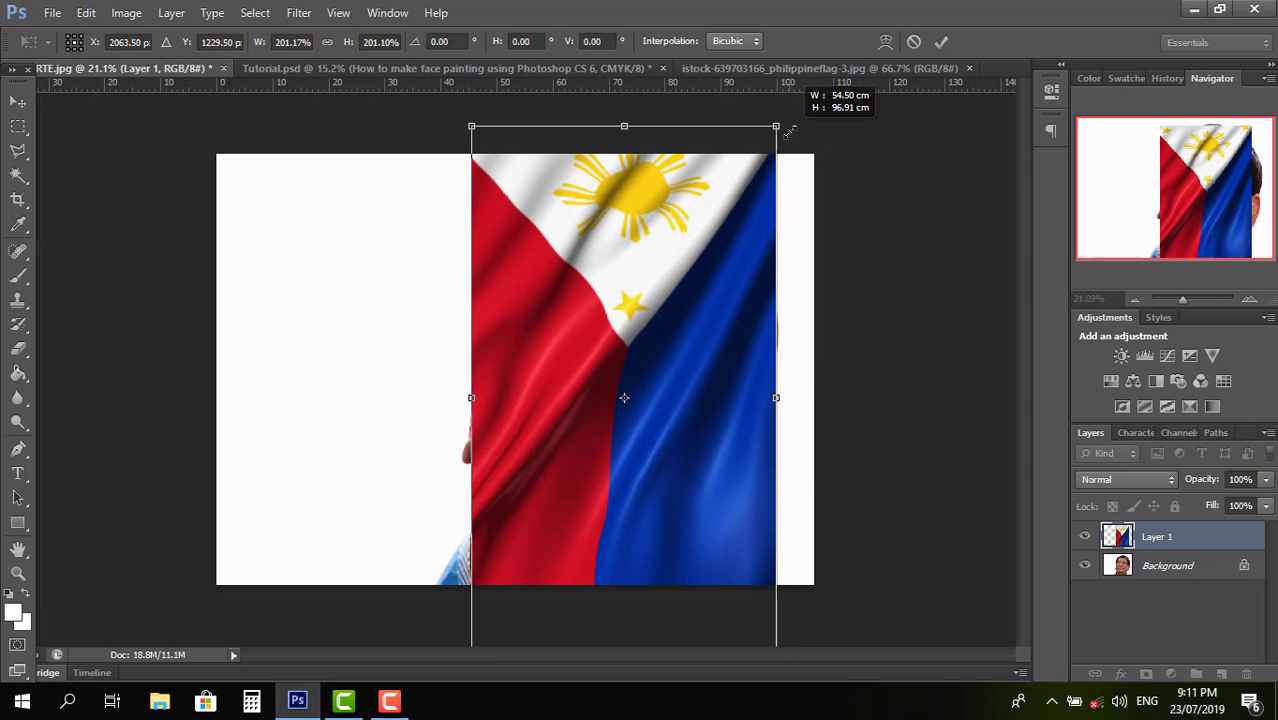
{"action": "key", "text": "ctrl+0"}
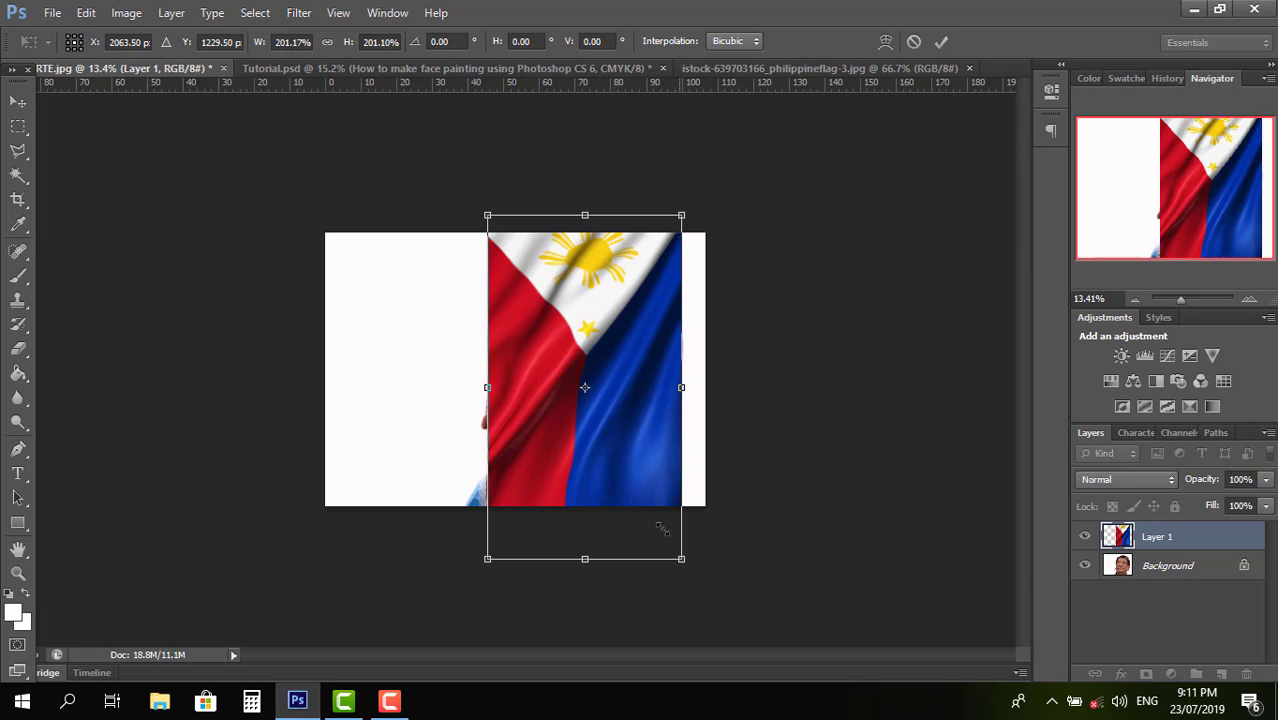
{"action": "left_click_drag", "start_coordinate": [681, 559], "coordinate": [684, 565]}
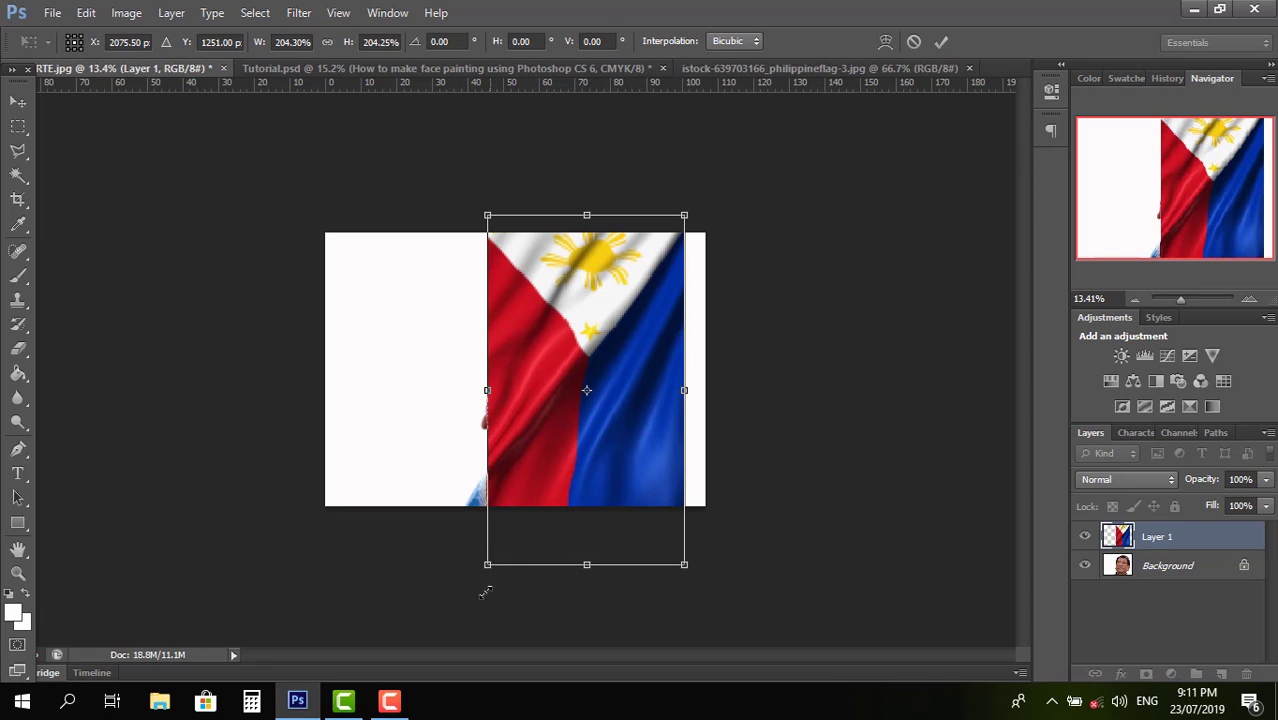
{"action": "left_click_drag", "start_coordinate": [487, 566], "coordinate": [479, 580]}
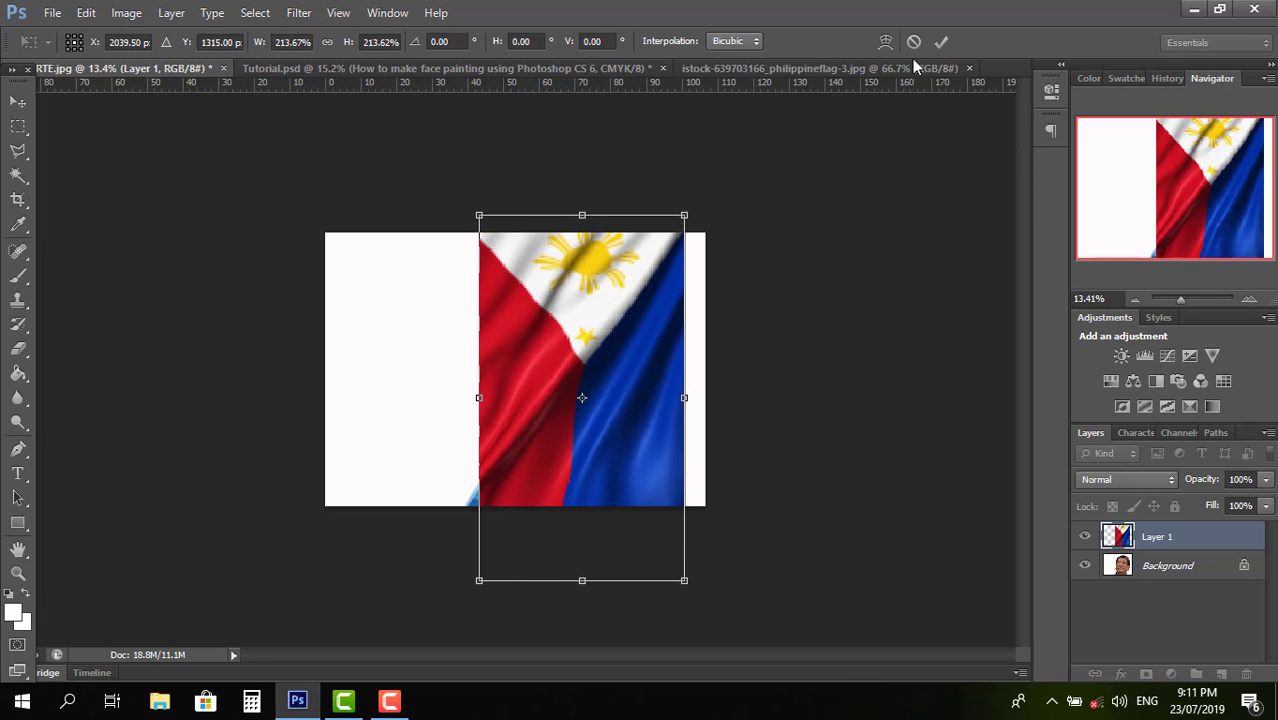
Step: Commit the flag scaling, hide Layer 1, and convert the Background into Layer 0
{"action": "left_click", "coordinate": [941, 41]}
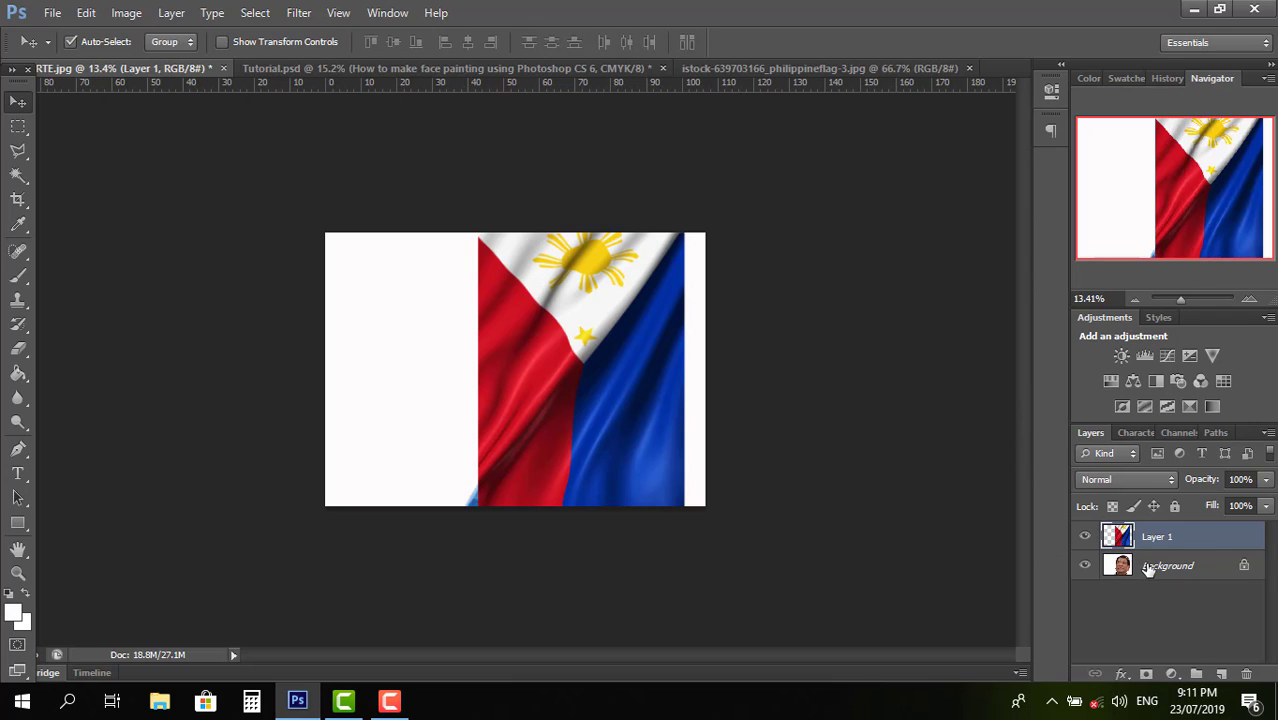
{"action": "left_click", "coordinate": [1085, 536]}
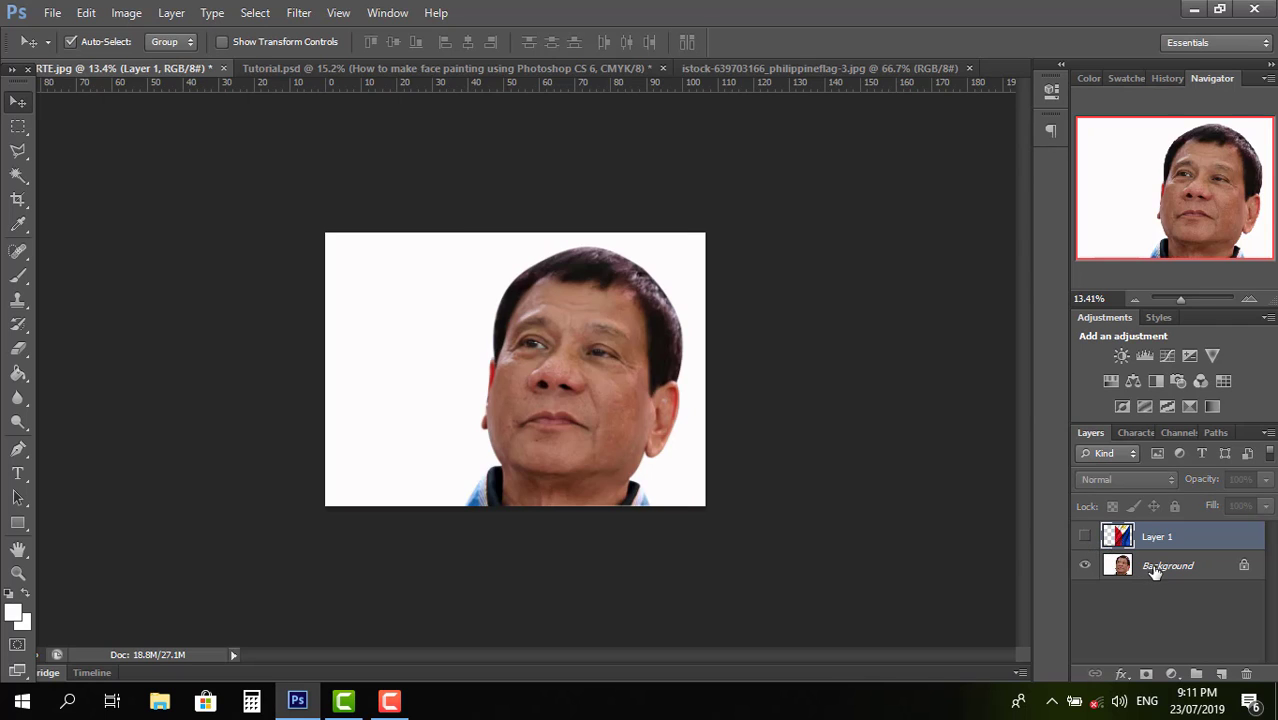
{"action": "right_click", "coordinate": [1155, 568]}
{"action": "left_click", "coordinate": [1113, 410]}
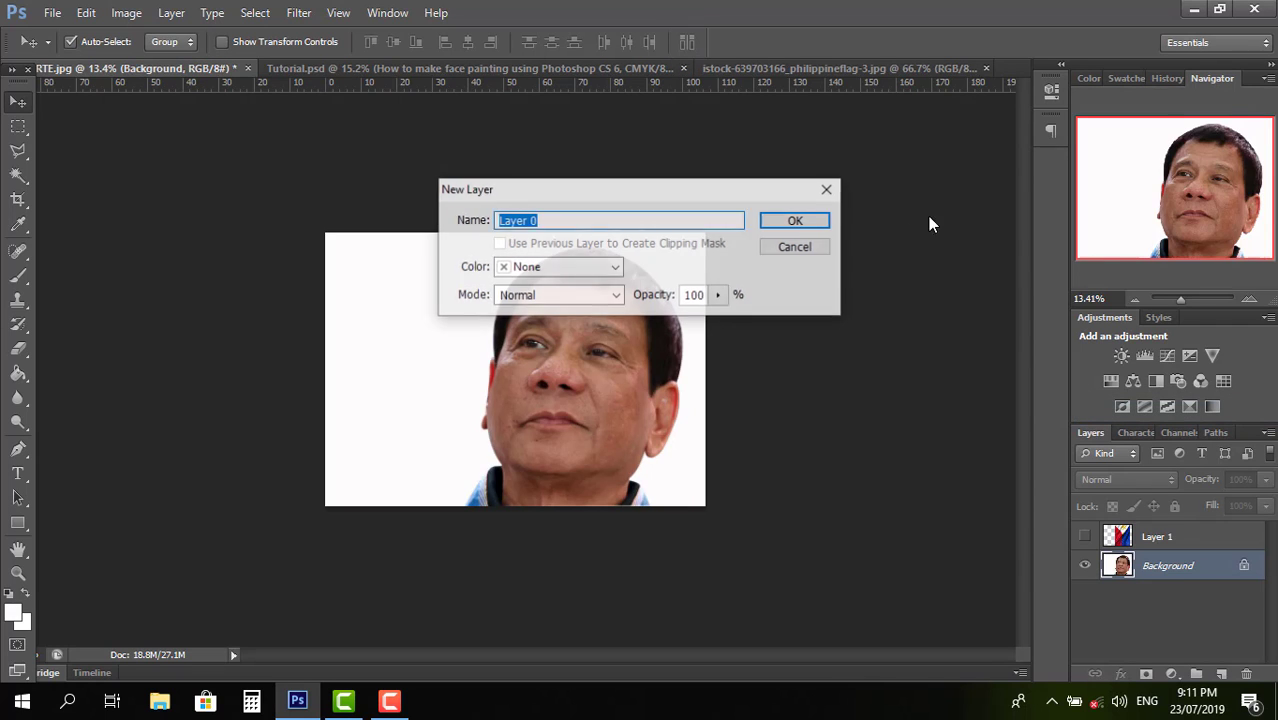
{"action": "left_click", "coordinate": [795, 222]}
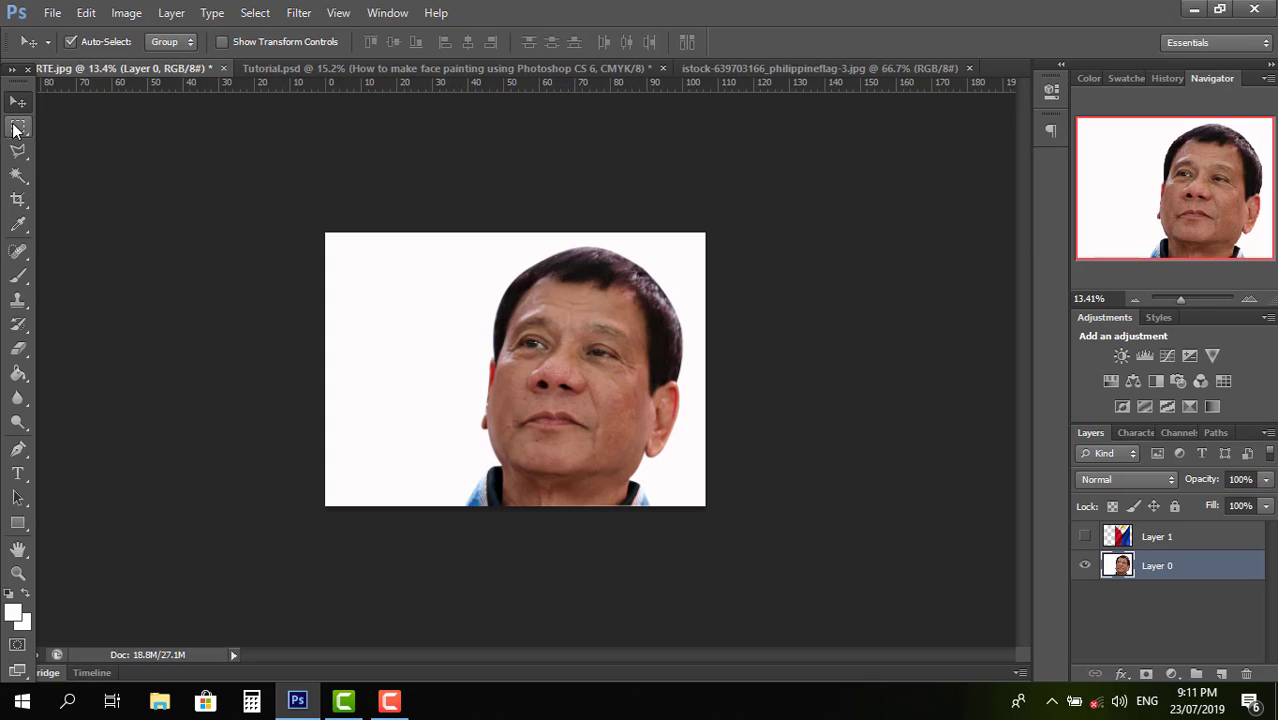
Step: Magic Wand and delete the white backdrop, deselect, then show and select Layer 1
{"action": "left_click", "coordinate": [18, 175]}
{"action": "left_click", "coordinate": [455, 302]}
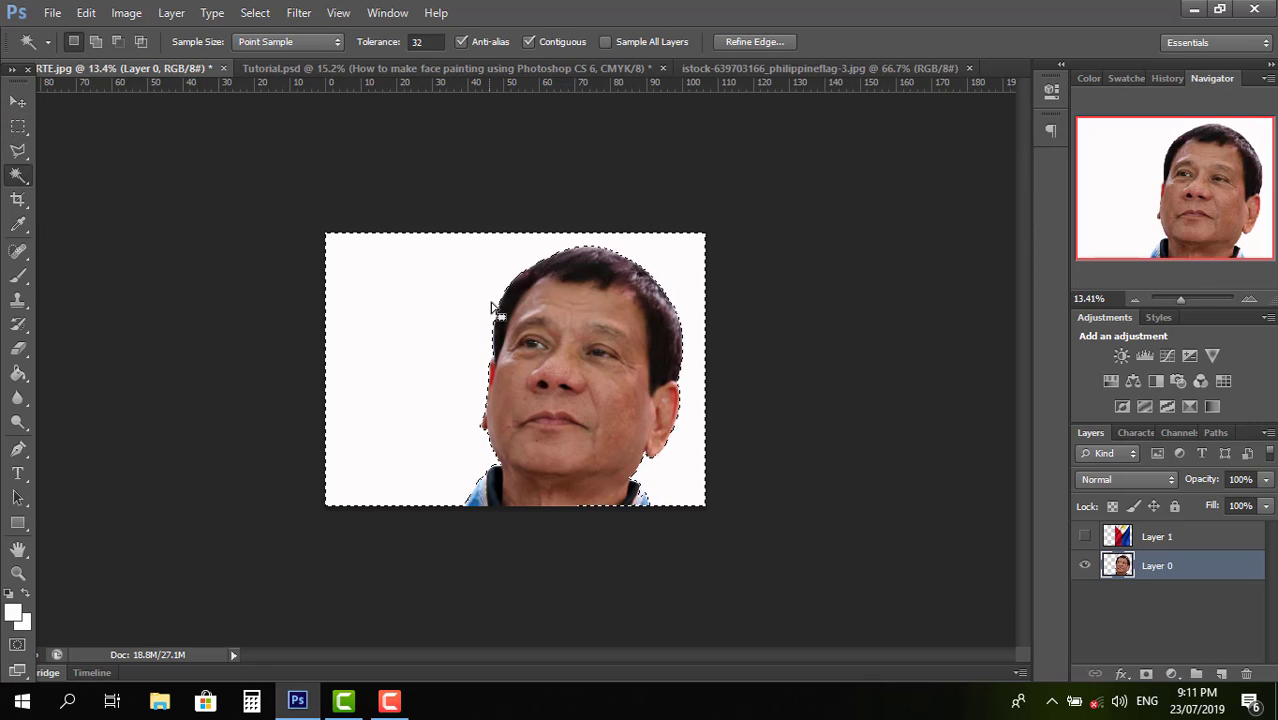
{"action": "key", "text": "Delete"}
{"action": "key", "text": "ctrl+d"}
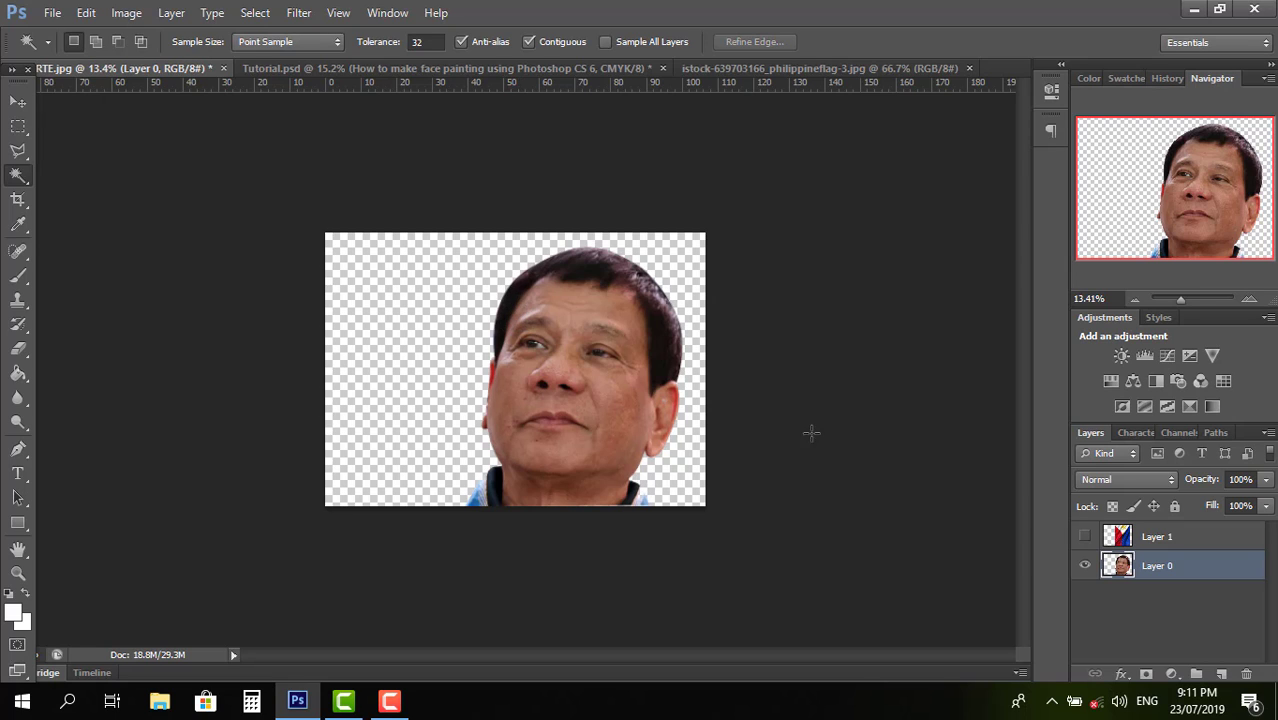
{"action": "left_click", "coordinate": [1085, 537]}
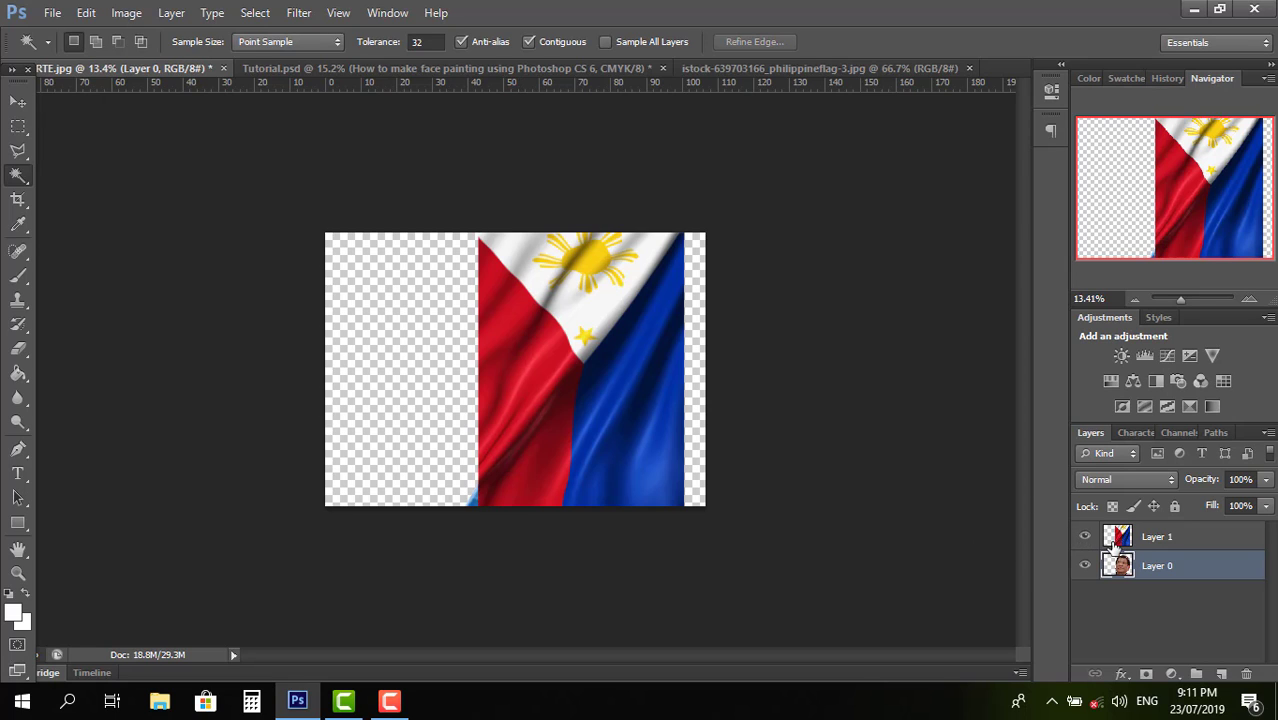
{"action": "left_click", "coordinate": [1150, 537]}
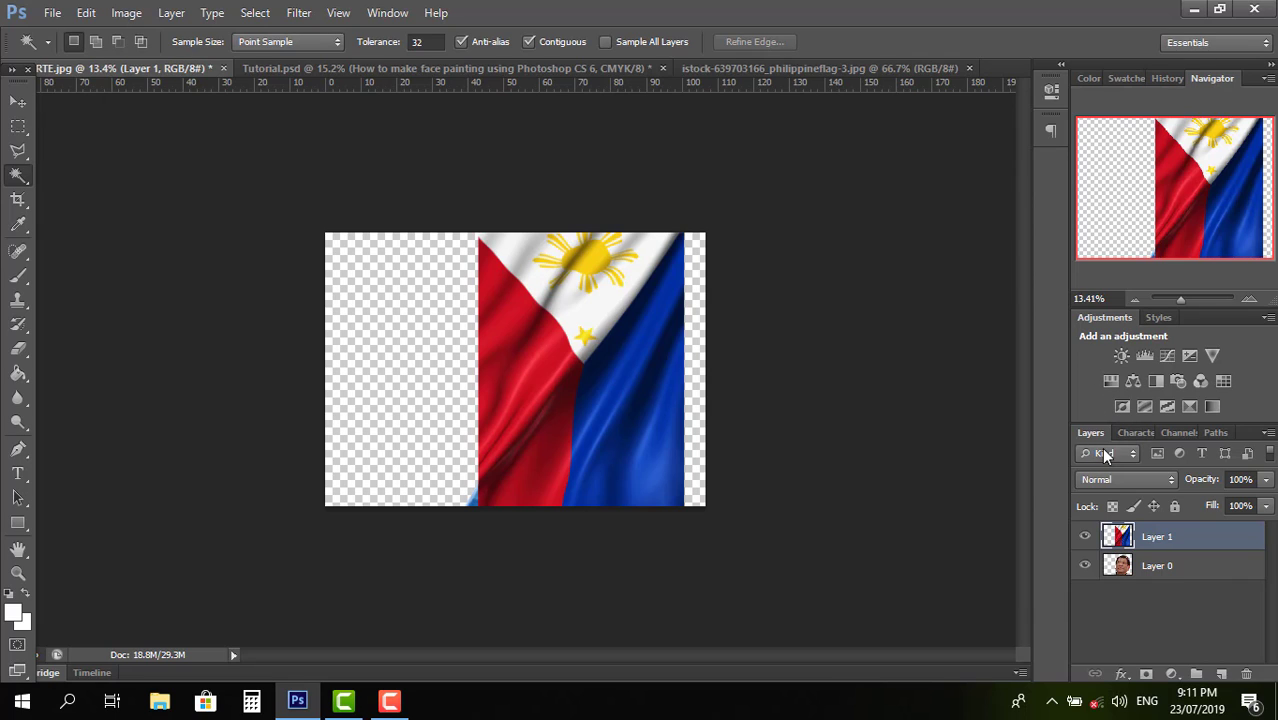
Step: Change Layer 1's blend mode from Normal to Multiply, then pick the Move tool
{"action": "left_click", "coordinate": [1106, 480]}
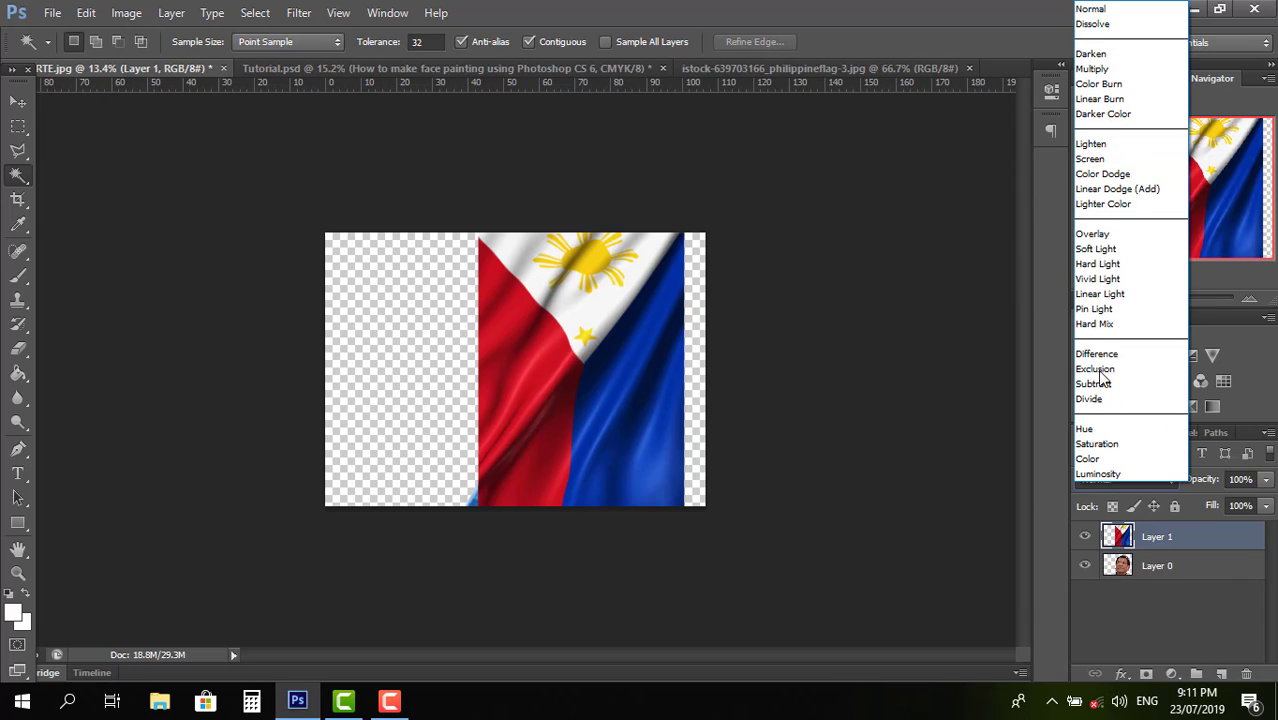
{"action": "left_click", "coordinate": [1092, 69]}
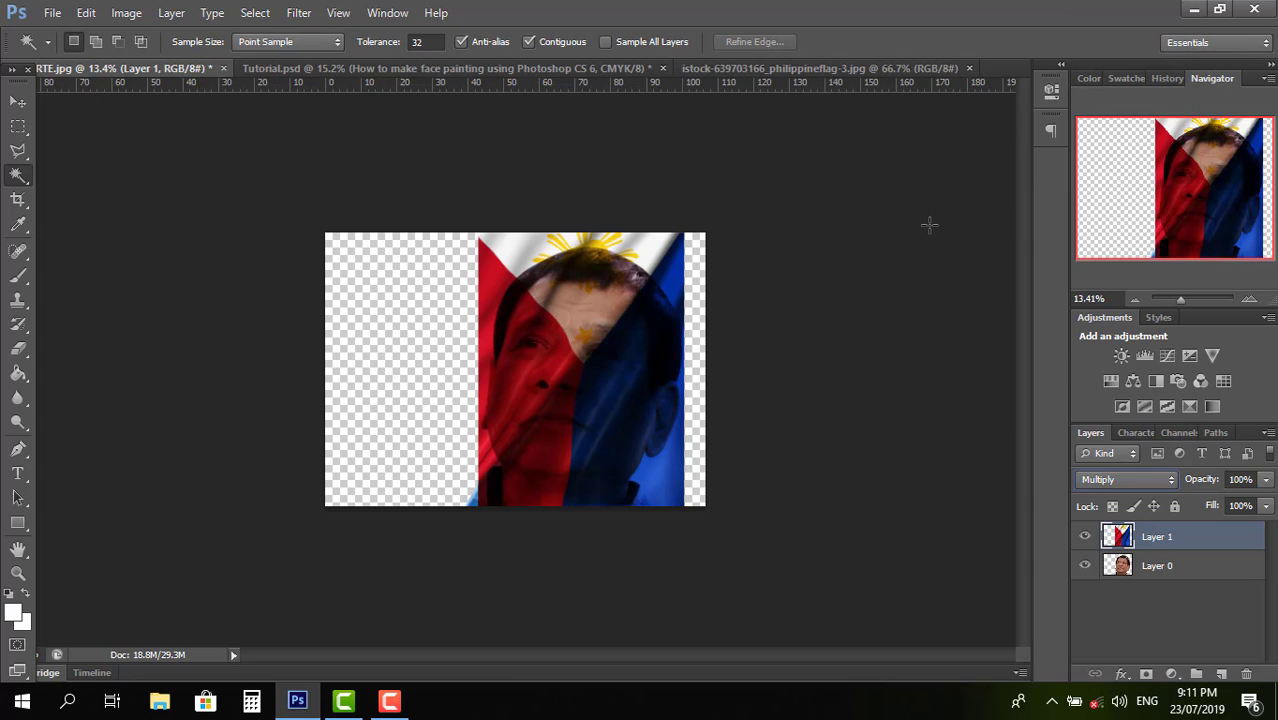
{"action": "left_click", "coordinate": [18, 101]}
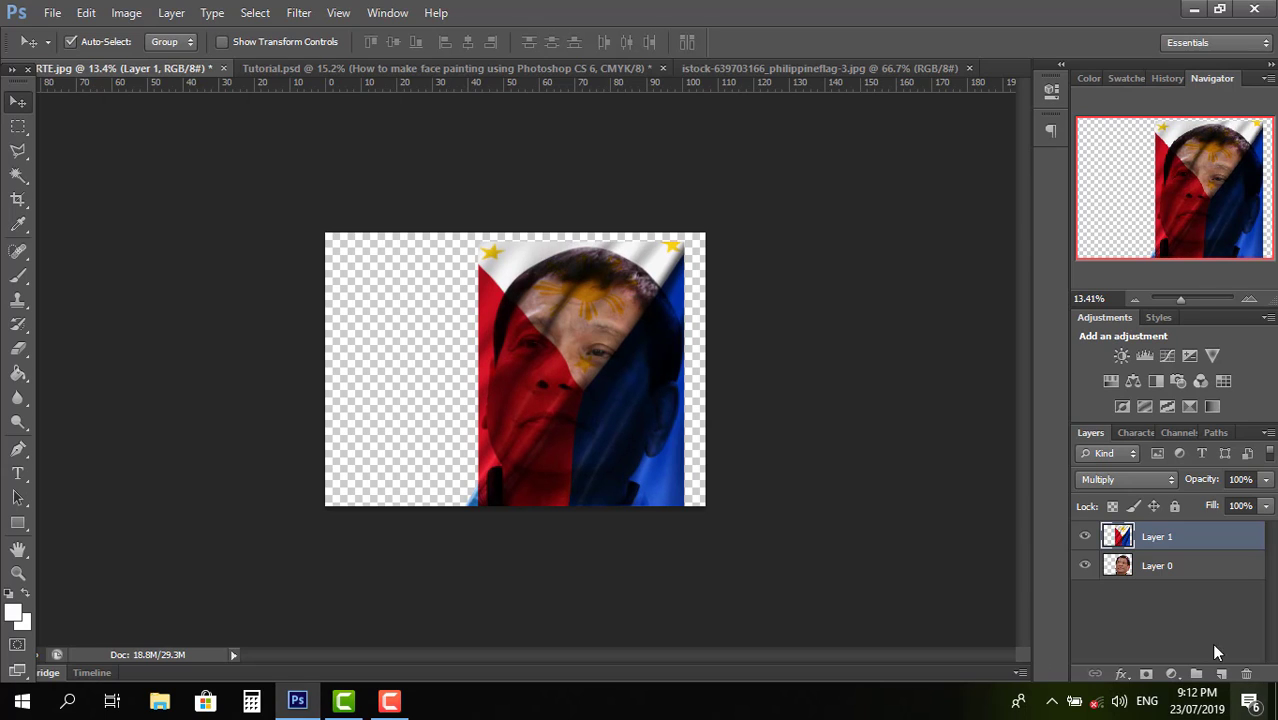
Step: Load Layer 0's head outline, invert it, and delete the flag outside the head on Layer 1
{"action": "left_click", "coordinate": [1149, 572]}
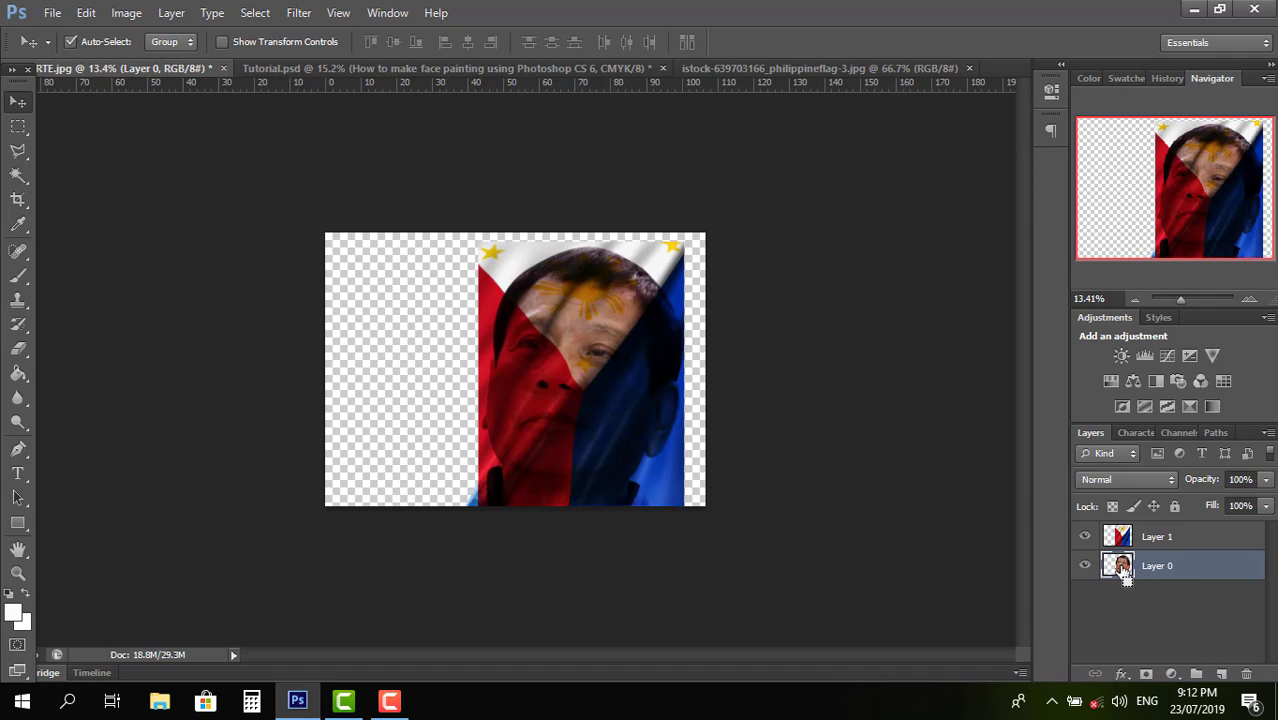
{"action": "left_click", "coordinate": [1124, 570], "text": "ctrl"}
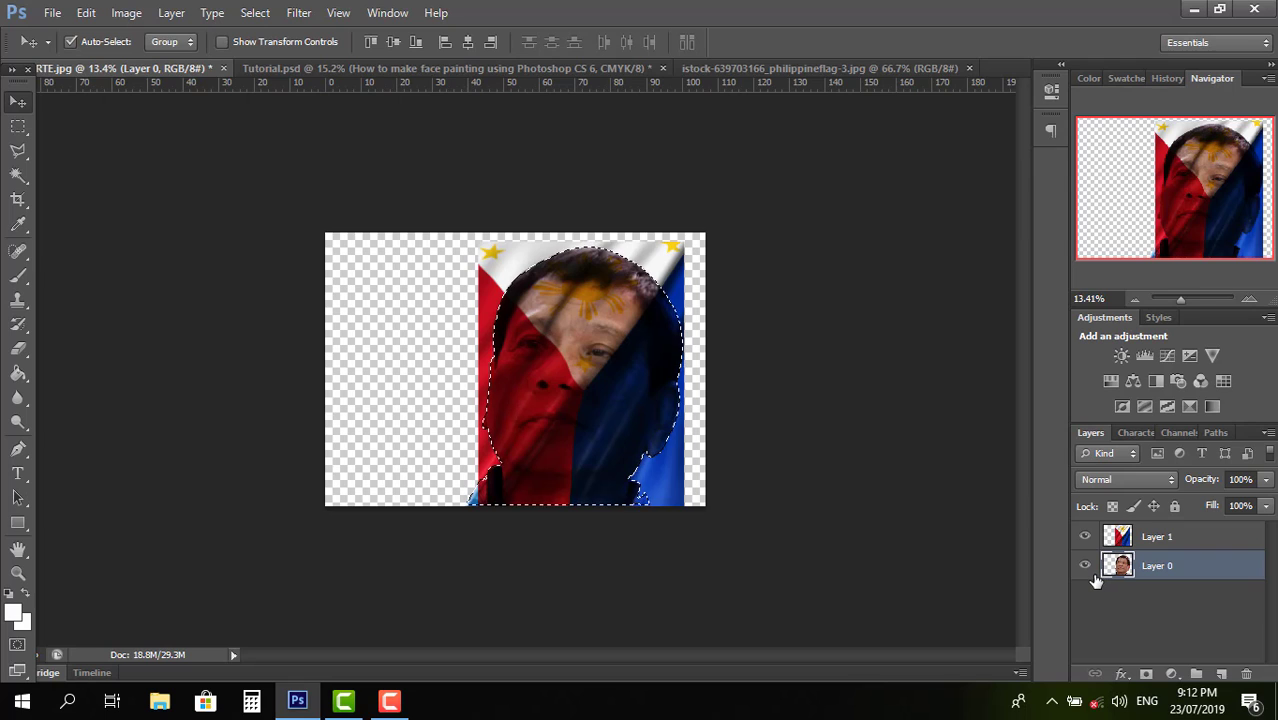
{"action": "key", "text": "ctrl+shift+i"}
{"action": "left_click", "coordinate": [1110, 538]}
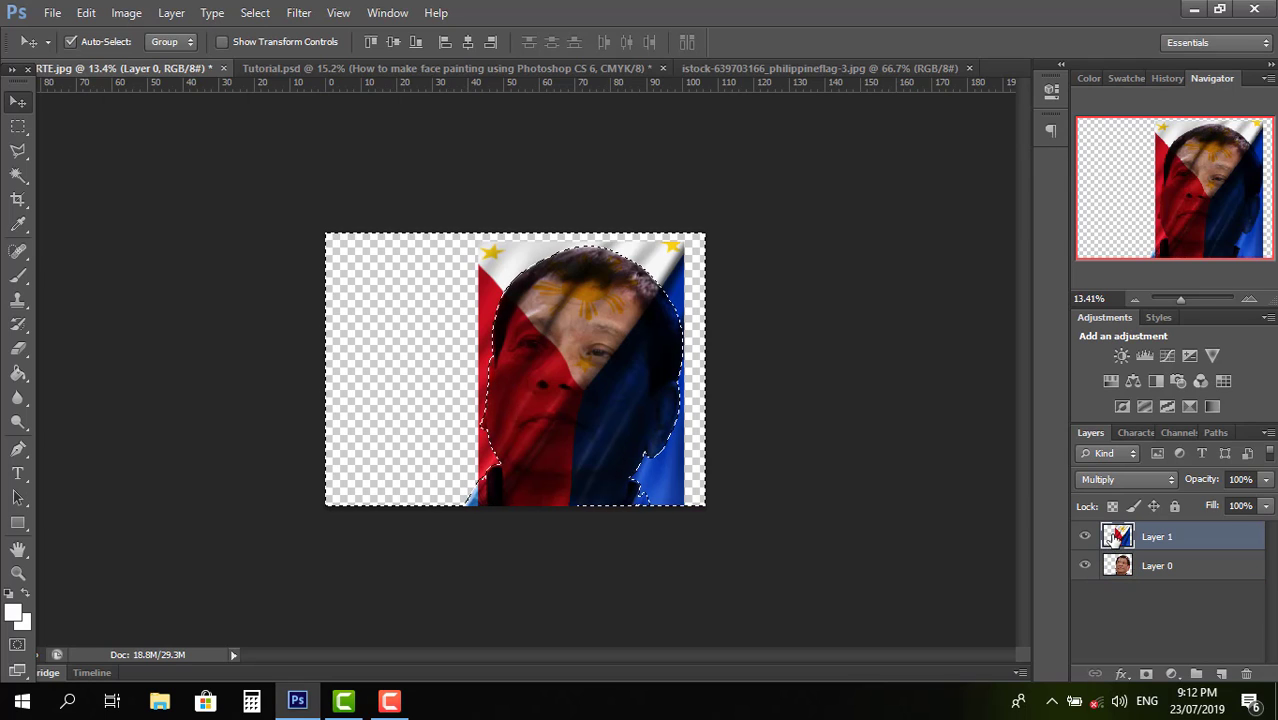
{"action": "key", "text": "Delete"}
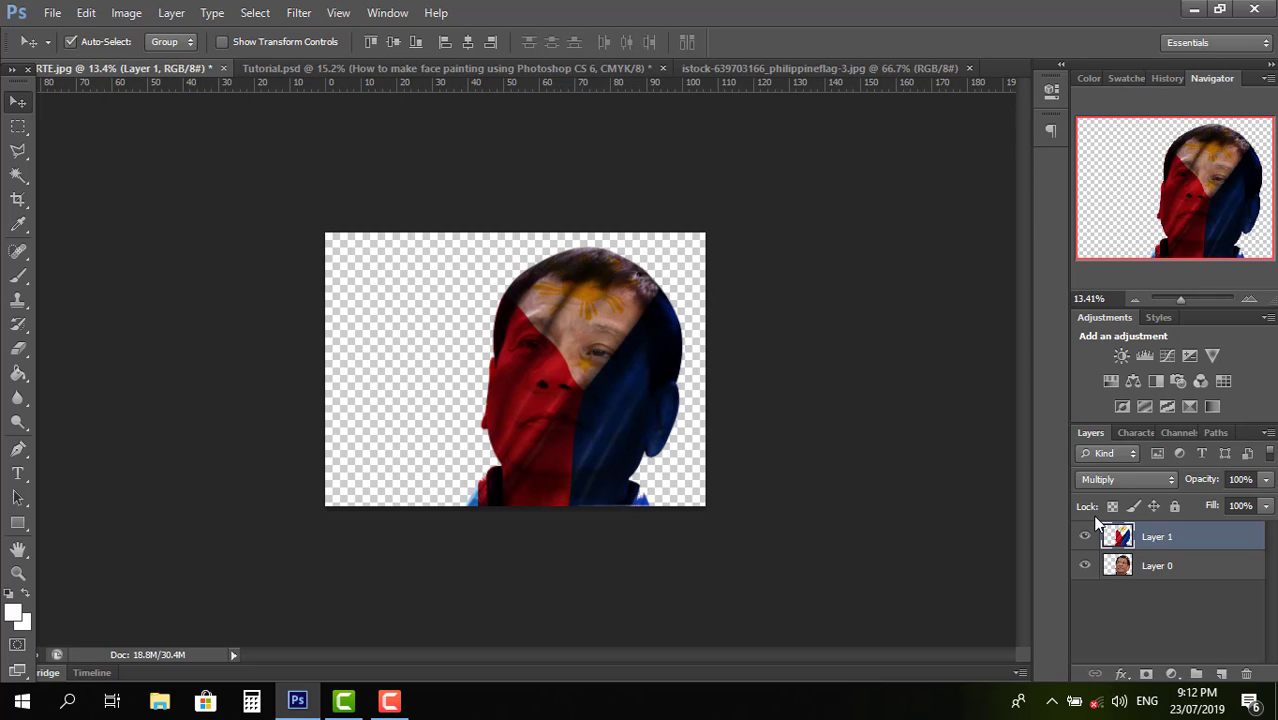
{"action": "key", "text": "ctrl+d"}
{"action": "left_click", "coordinate": [1150, 566], "text": "shift"}
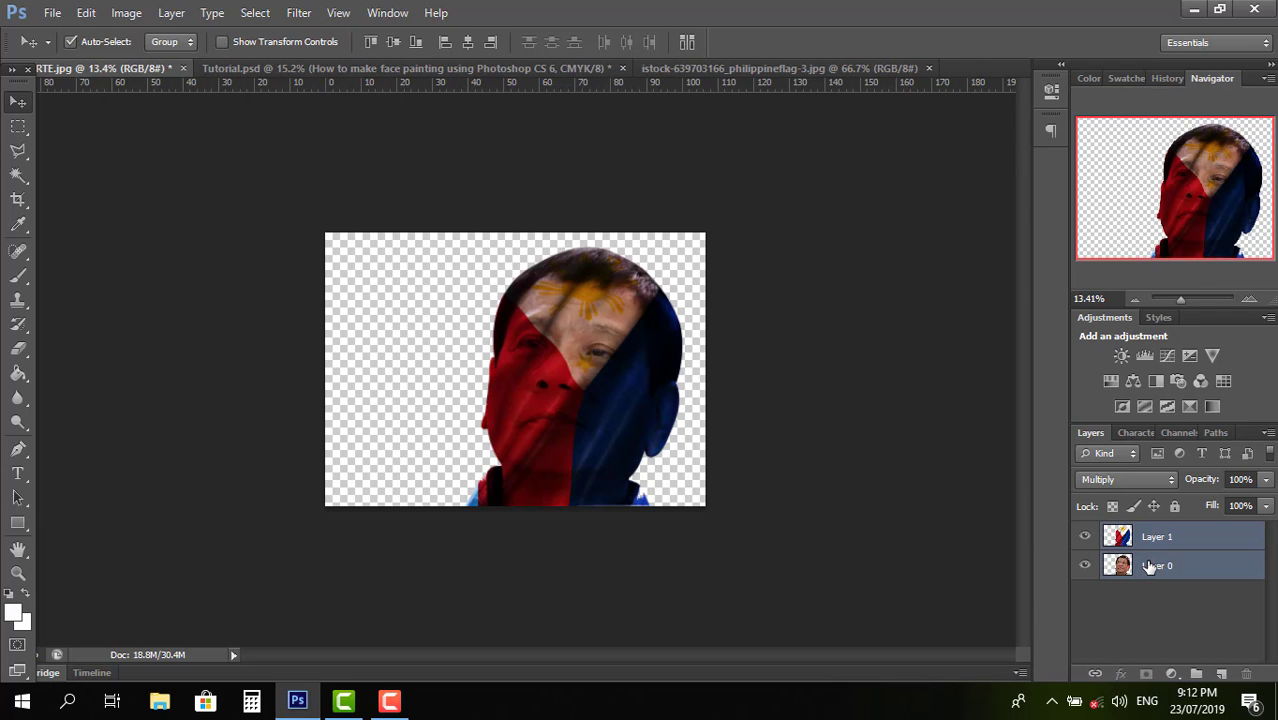
Step: Stamp the flag and face into a new Layer 2, hiding Layer 1 and Layer 0
{"action": "key", "text": "ctrl+alt+shift+e"}
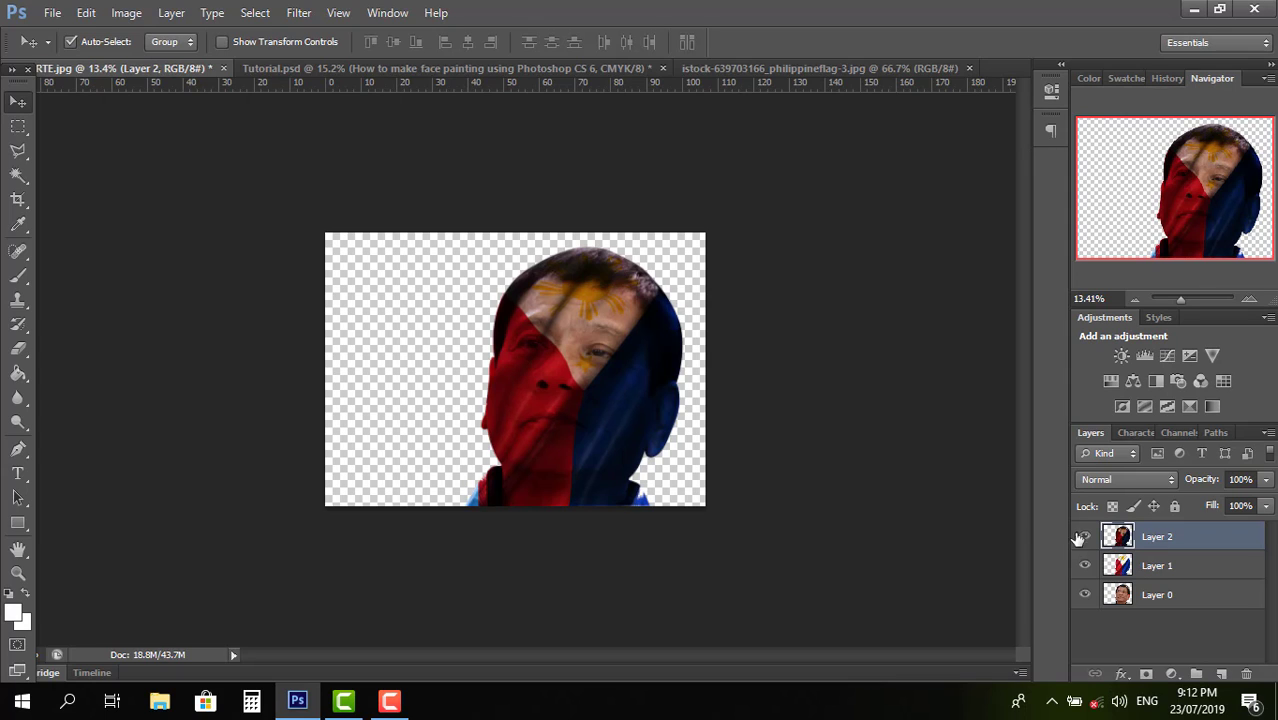
{"action": "left_click", "coordinate": [1085, 566]}
{"action": "left_click", "coordinate": [1085, 595]}
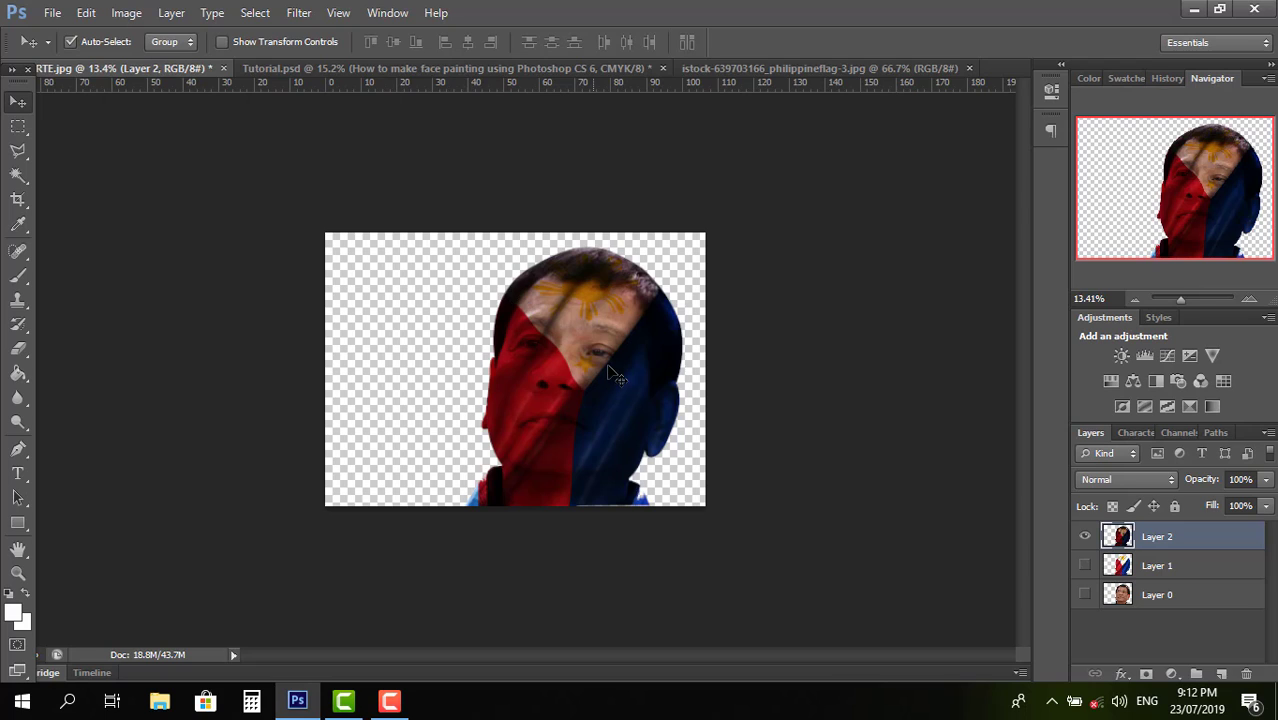
Step: Drag the painted head on Layer 2 to the left
{"action": "left_click_drag", "start_coordinate": [537, 353], "coordinate": [600, 381]}
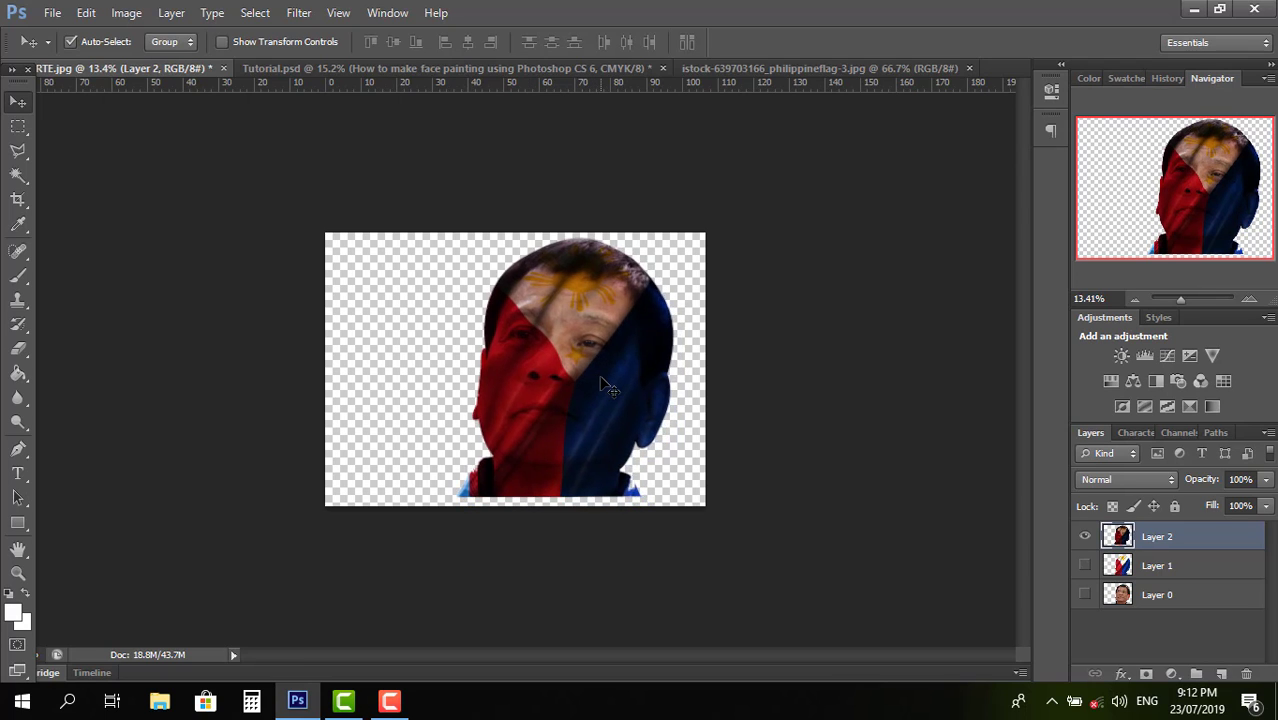
{"action": "left_click_drag", "start_coordinate": [603, 382], "coordinate": [444, 389]}
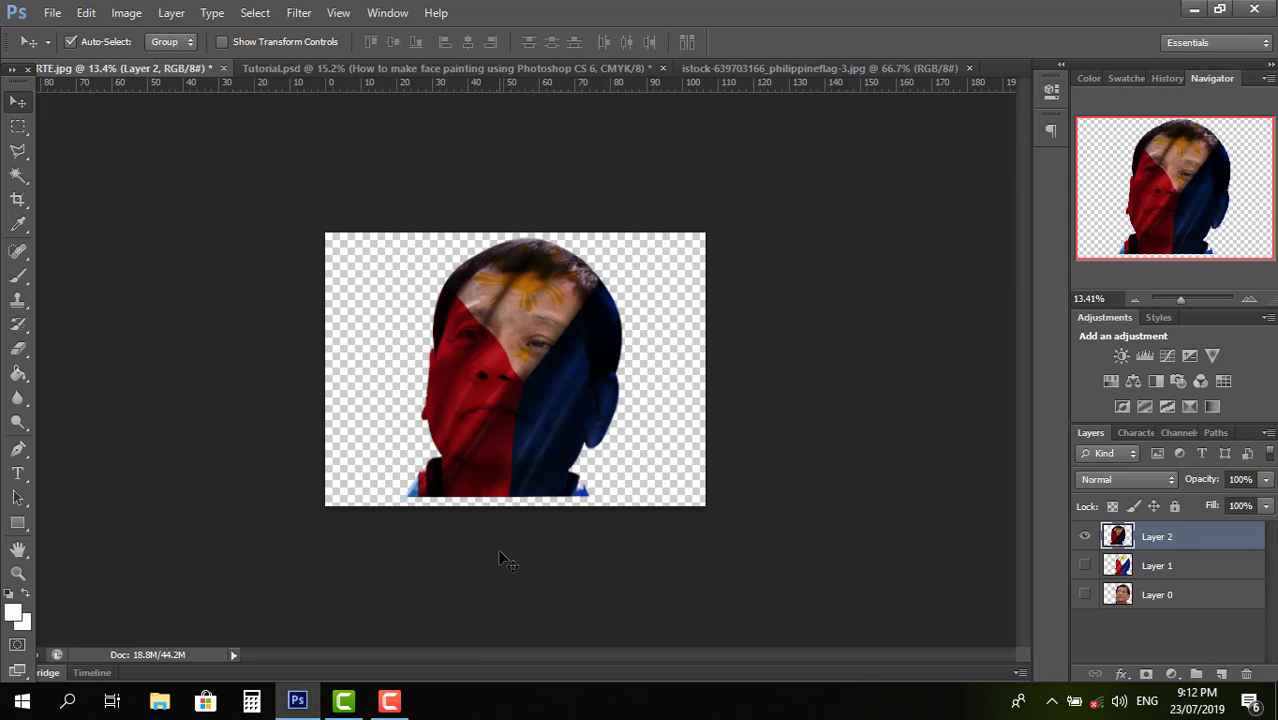
{"action": "scroll", "coordinate": [498, 550], "scroll_direction": "up", "scroll_amount": 2}
{"action": "scroll", "coordinate": [500, 550], "scroll_direction": "up", "scroll_amount": 2}
{"action": "scroll", "coordinate": [503, 551], "scroll_direction": "up", "scroll_amount": 2}
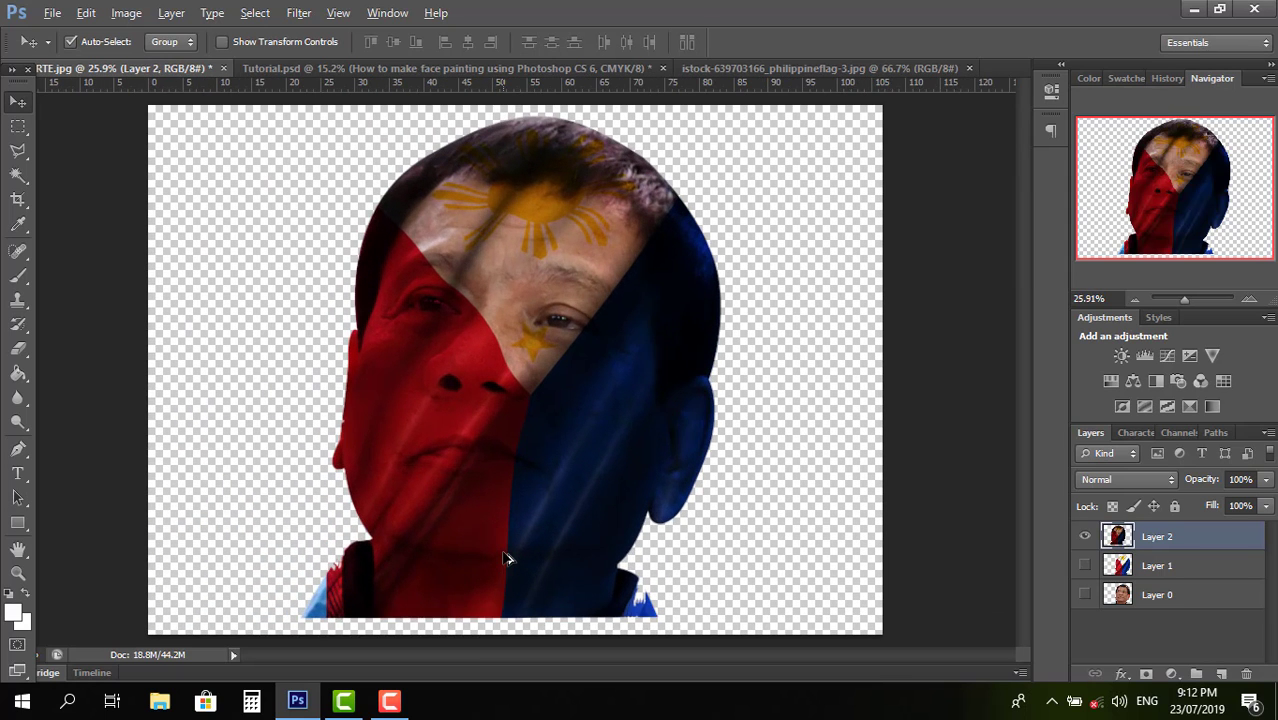
{"action": "scroll", "coordinate": [505, 558], "scroll_direction": "down", "scroll_amount": 1}
{"action": "scroll", "coordinate": [510, 566], "scroll_direction": "down", "scroll_amount": 1}
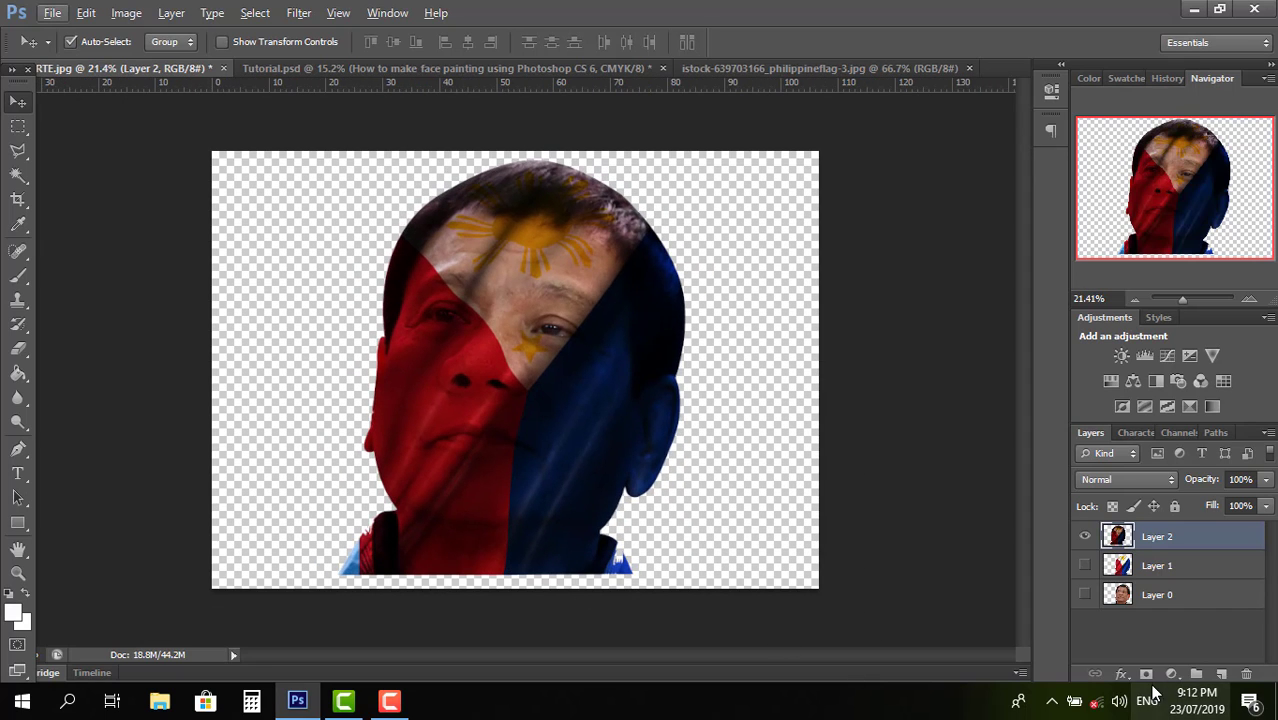
Step: Add a Curves 1 adjustment above Layer 2, bending the curve up-left to brighten the head
{"action": "left_click", "coordinate": [1171, 674]}
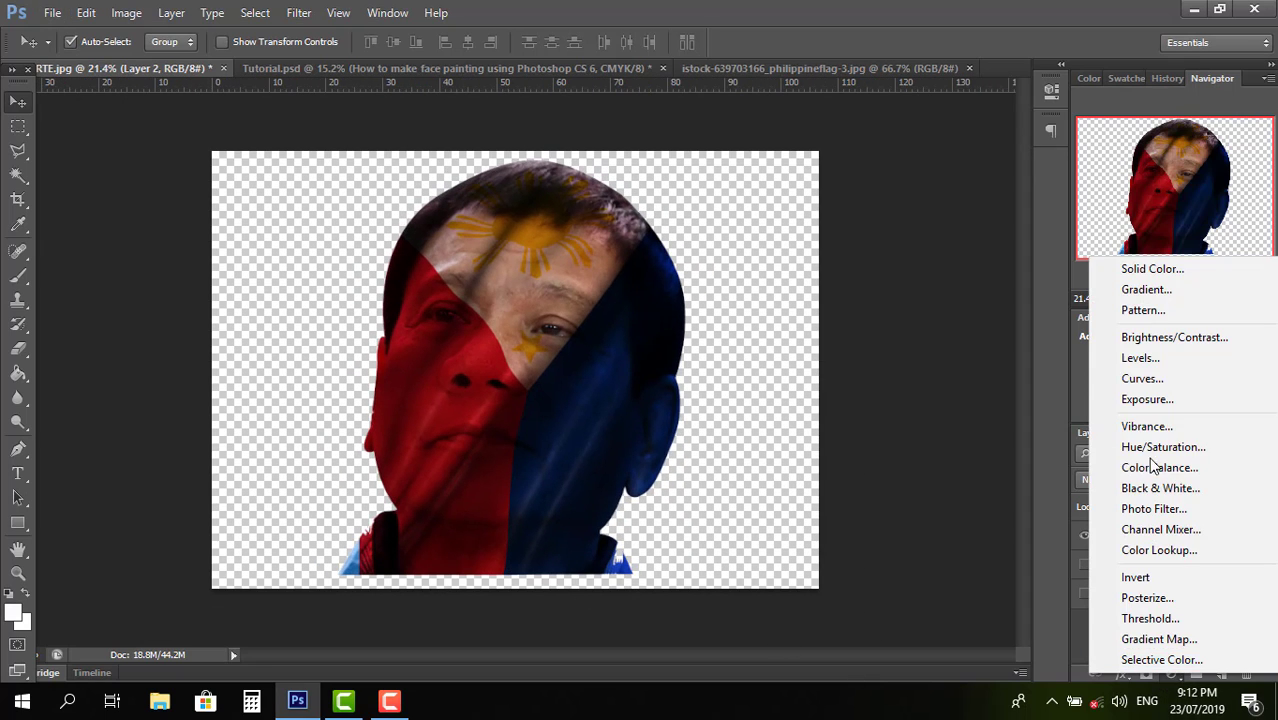
{"action": "left_click", "coordinate": [1142, 379]}
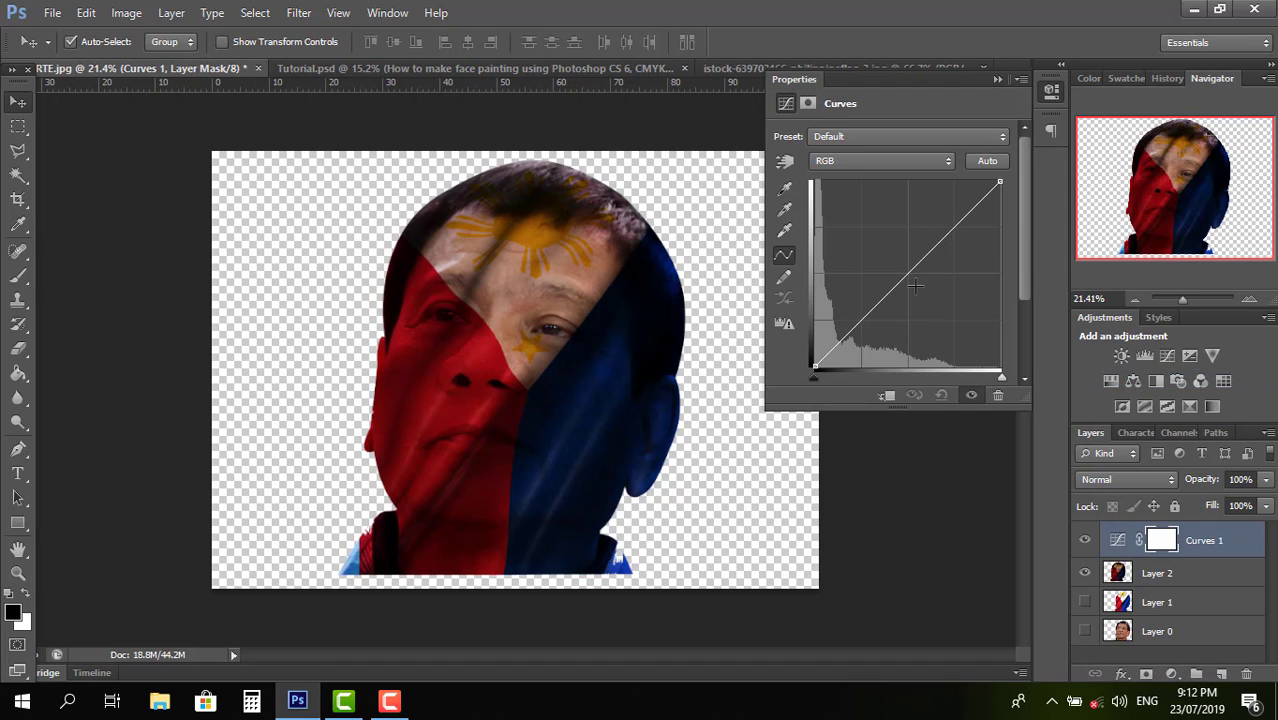
{"action": "left_click_drag", "start_coordinate": [908, 276], "coordinate": [880, 248]}
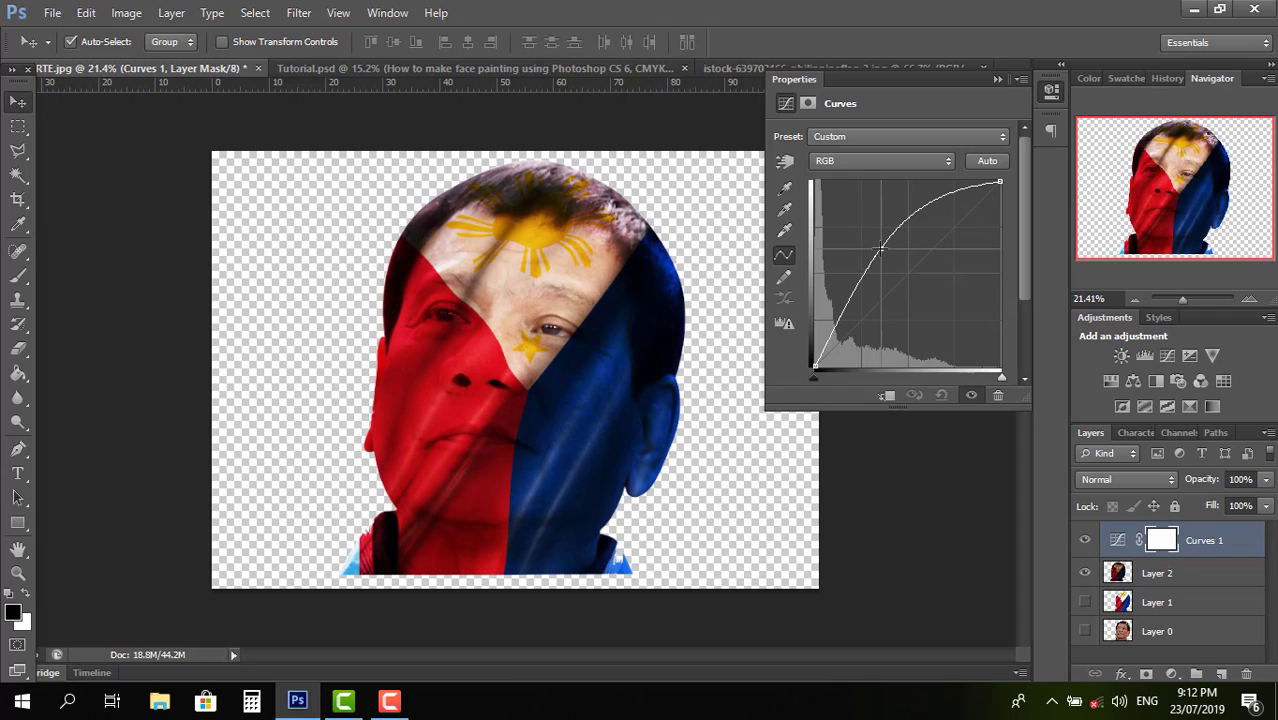
{"action": "left_click", "coordinate": [997, 79]}
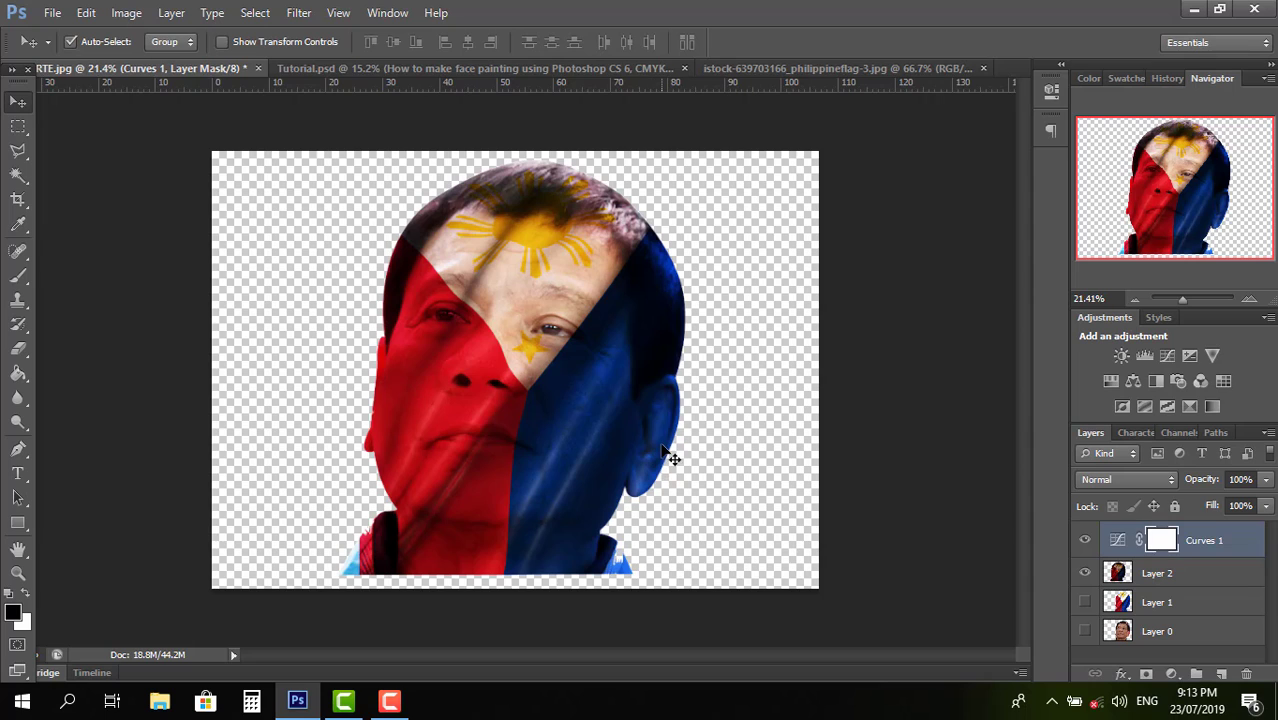
{"action": "scroll", "coordinate": [668, 455], "scroll_direction": "down", "scroll_amount": 1}
{"action": "scroll", "coordinate": [671, 460], "scroll_direction": "down", "scroll_amount": 1}
{"action": "scroll", "coordinate": [672, 459], "scroll_direction": "down", "scroll_amount": 1}
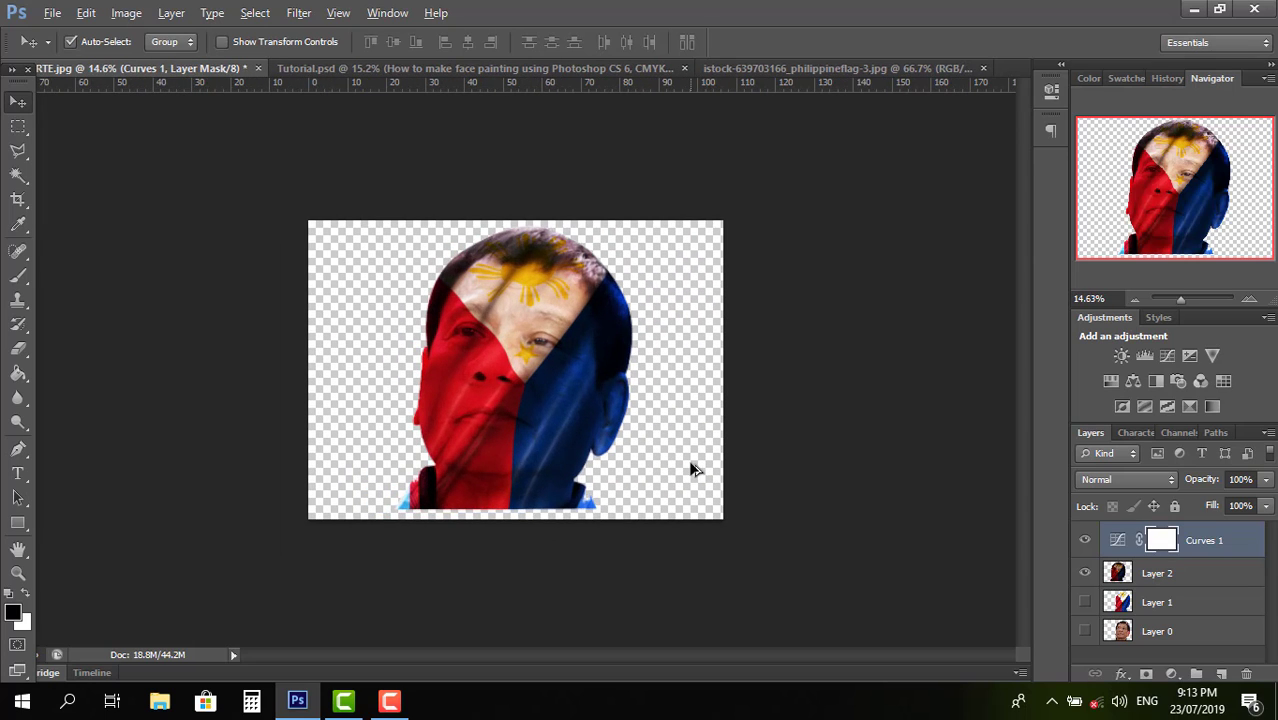
{"action": "key", "text": "alt"}
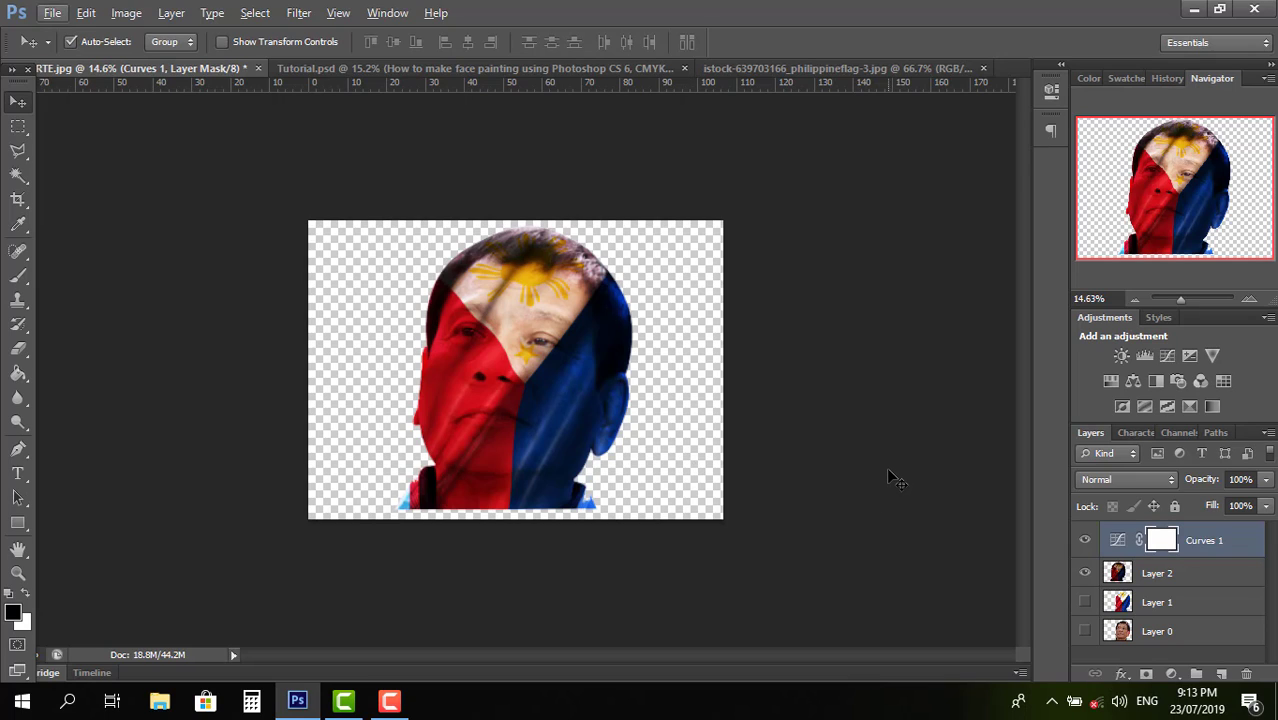